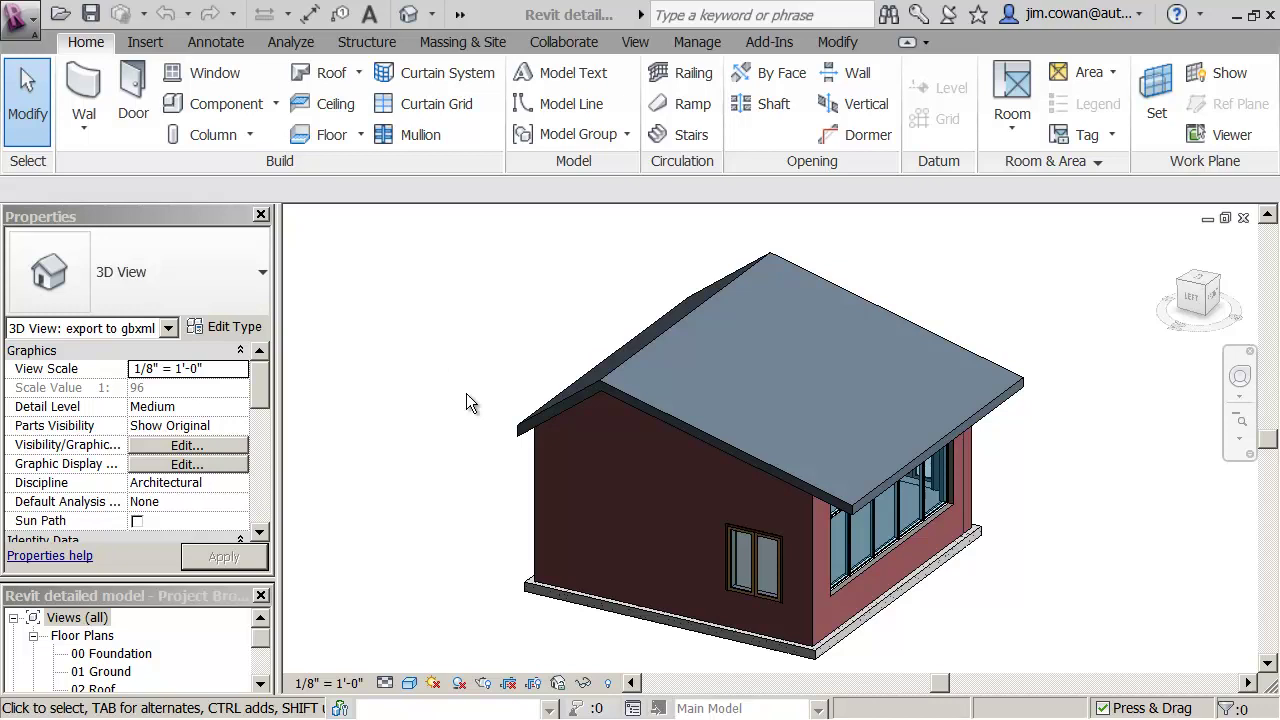
Re-dock the Project Browser panel on the right side of the Revit window
{"action": "scroll", "coordinate": [436, 334], "scroll_direction": "down", "scroll_amount": 2}
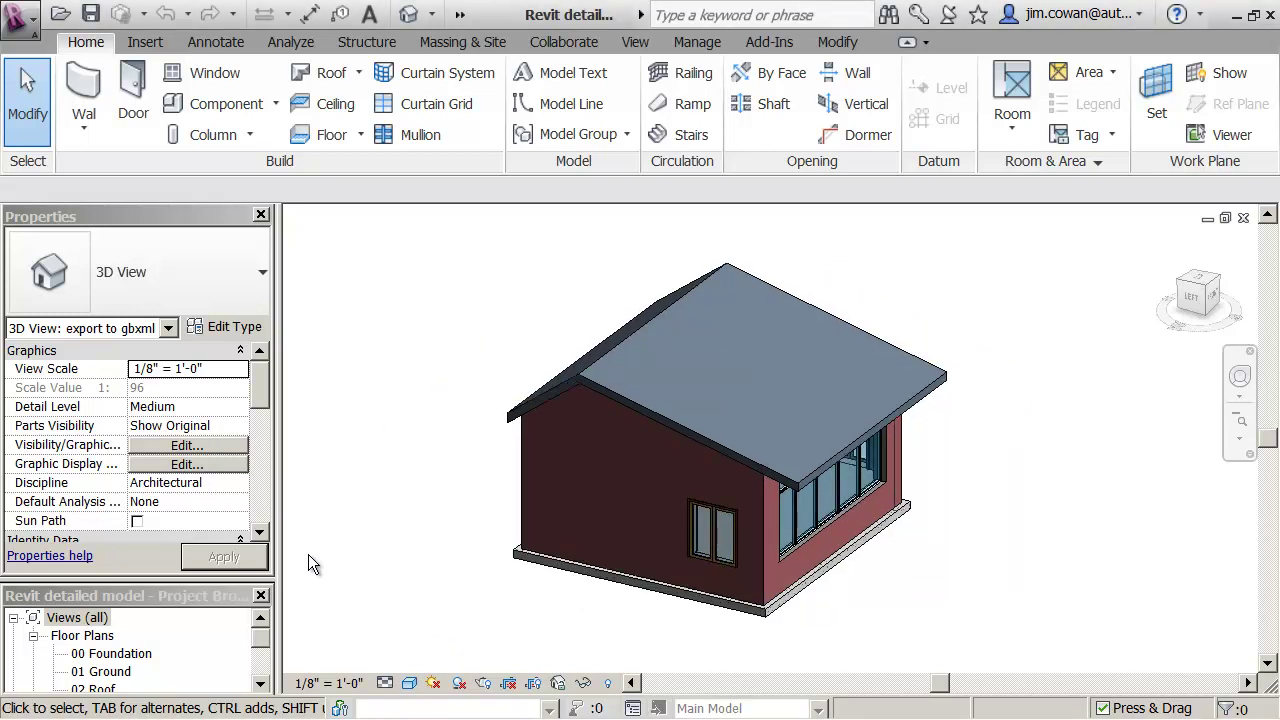
{"action": "left_click_drag", "start_coordinate": [188, 593], "coordinate": [1060, 260]}
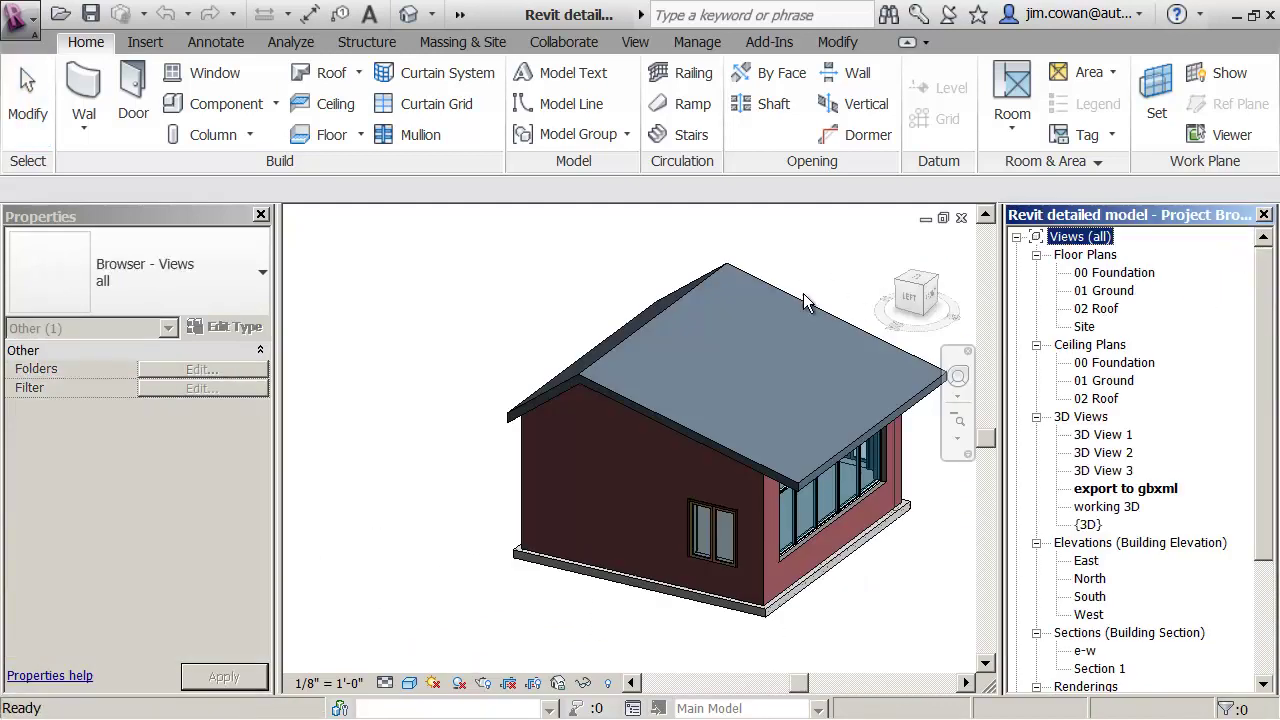
Open the 00 Foundation plan, then the 01 Ground plan, and zoom in on the building
{"action": "double_click", "coordinate": [1089, 275]}
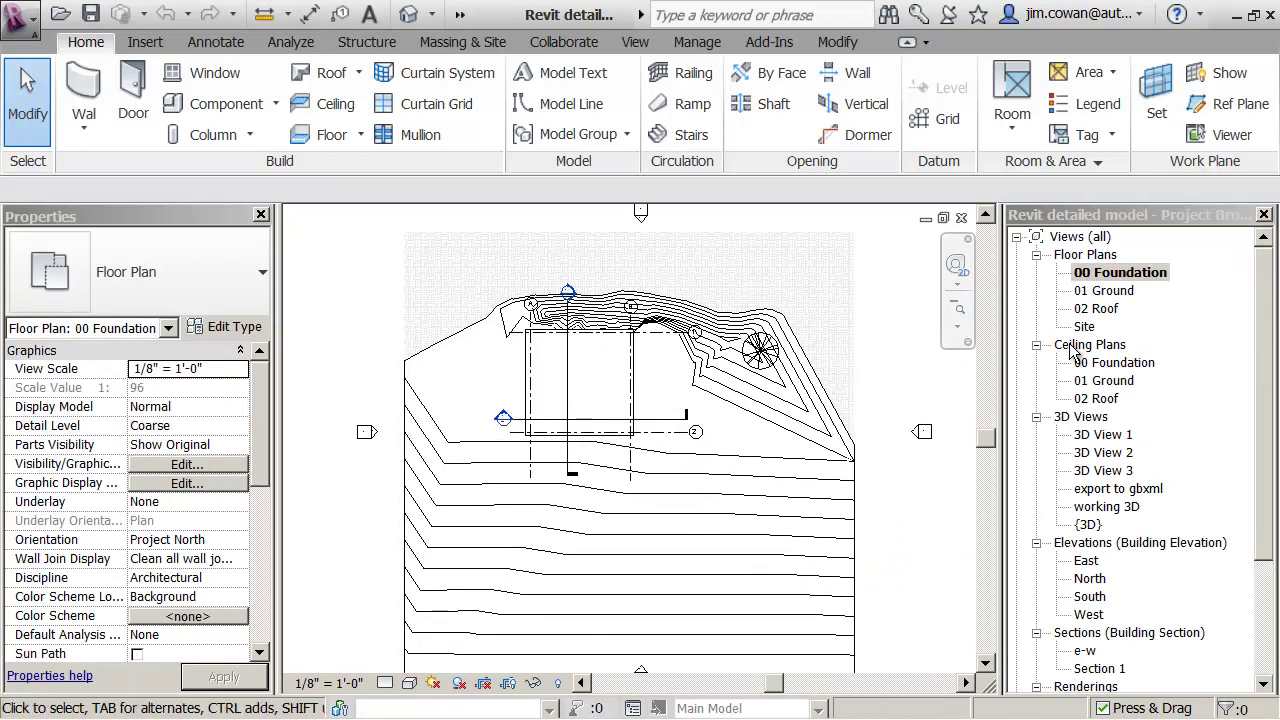
{"action": "double_click", "coordinate": [1104, 290]}
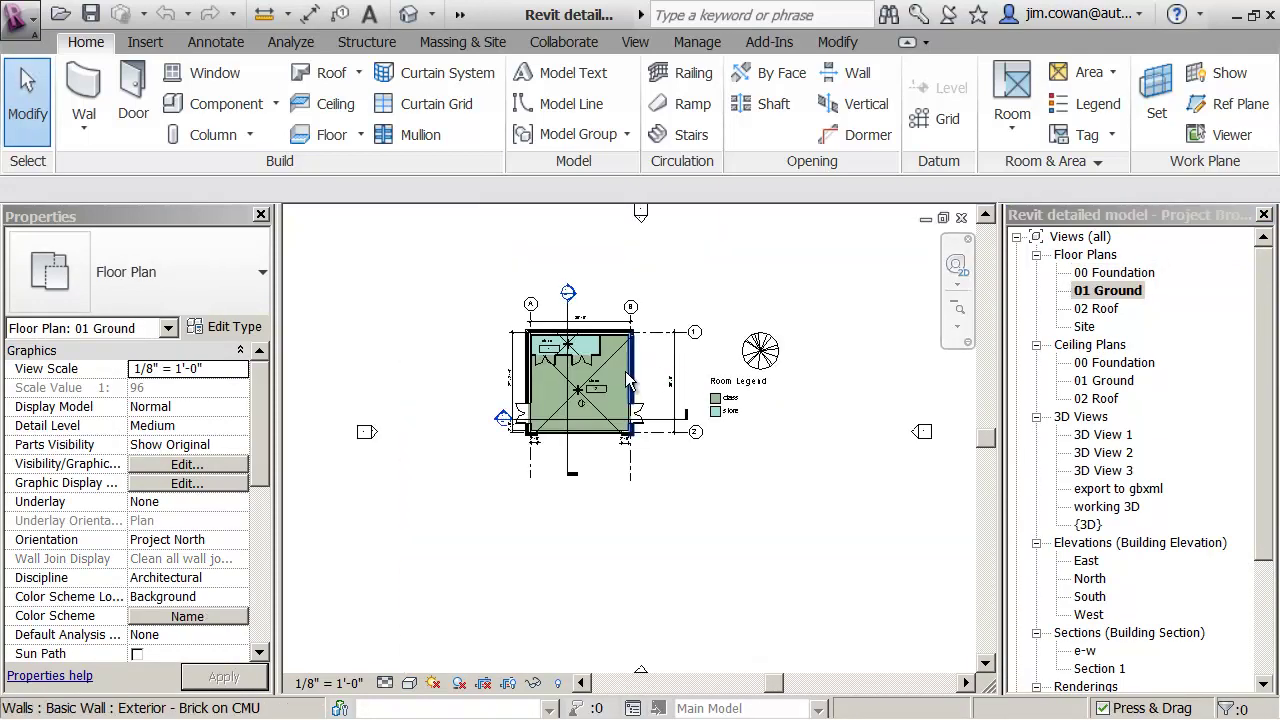
{"action": "scroll", "coordinate": [627, 380], "scroll_direction": "up", "scroll_amount": 5}
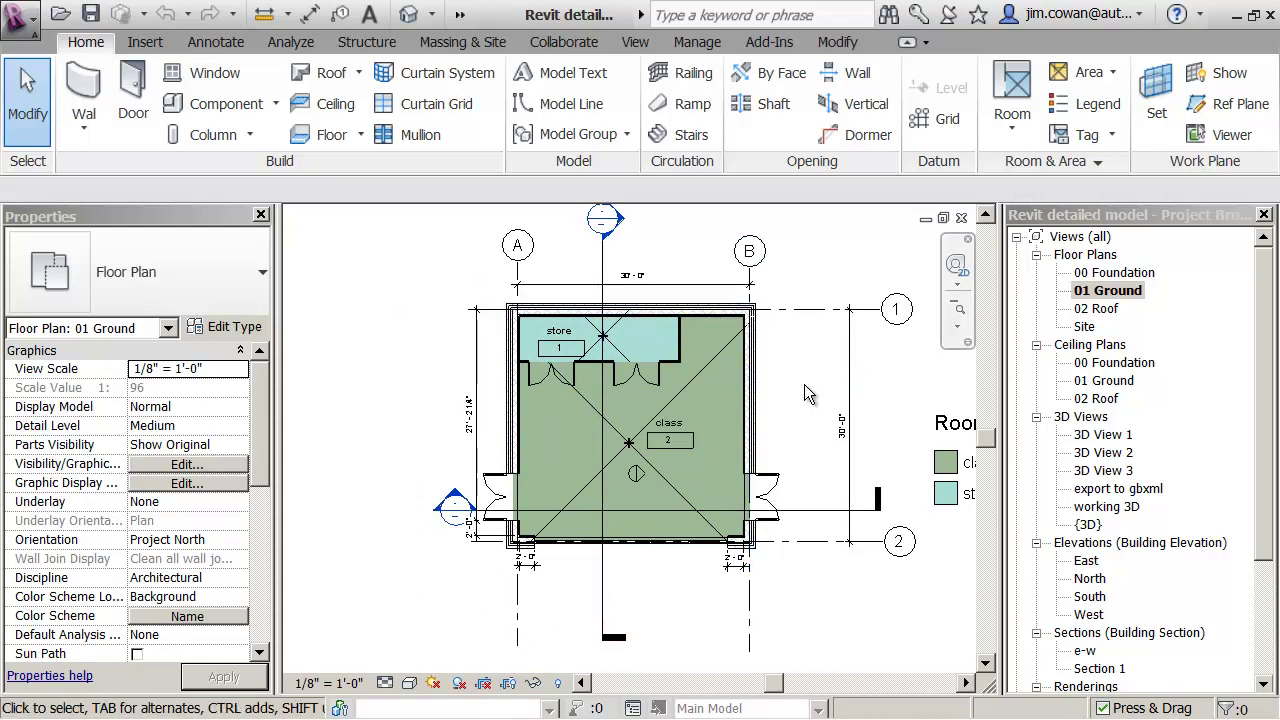
{"action": "scroll", "coordinate": [671, 357], "scroll_direction": "up", "scroll_amount": 2}
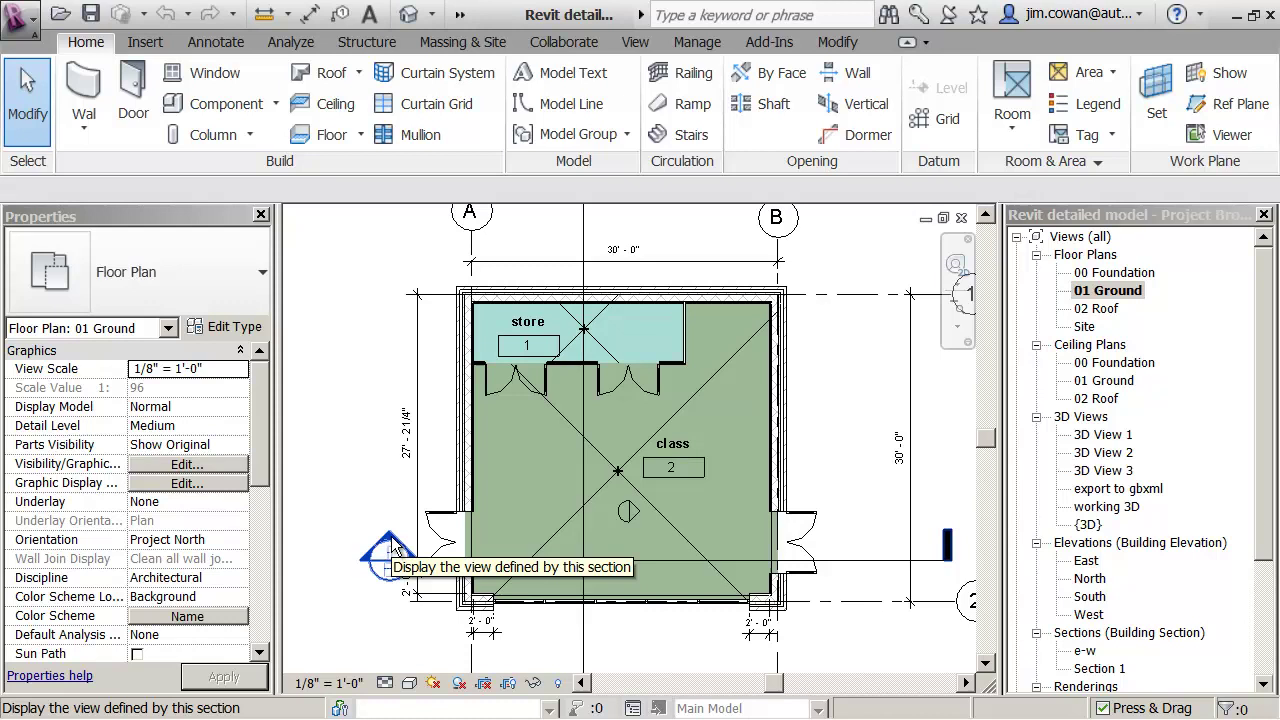
Confirm Area and Volume Computations is set to Areas and Volumes, then return to the 01 Ground plan
{"action": "left_click", "coordinate": [1066, 162]}
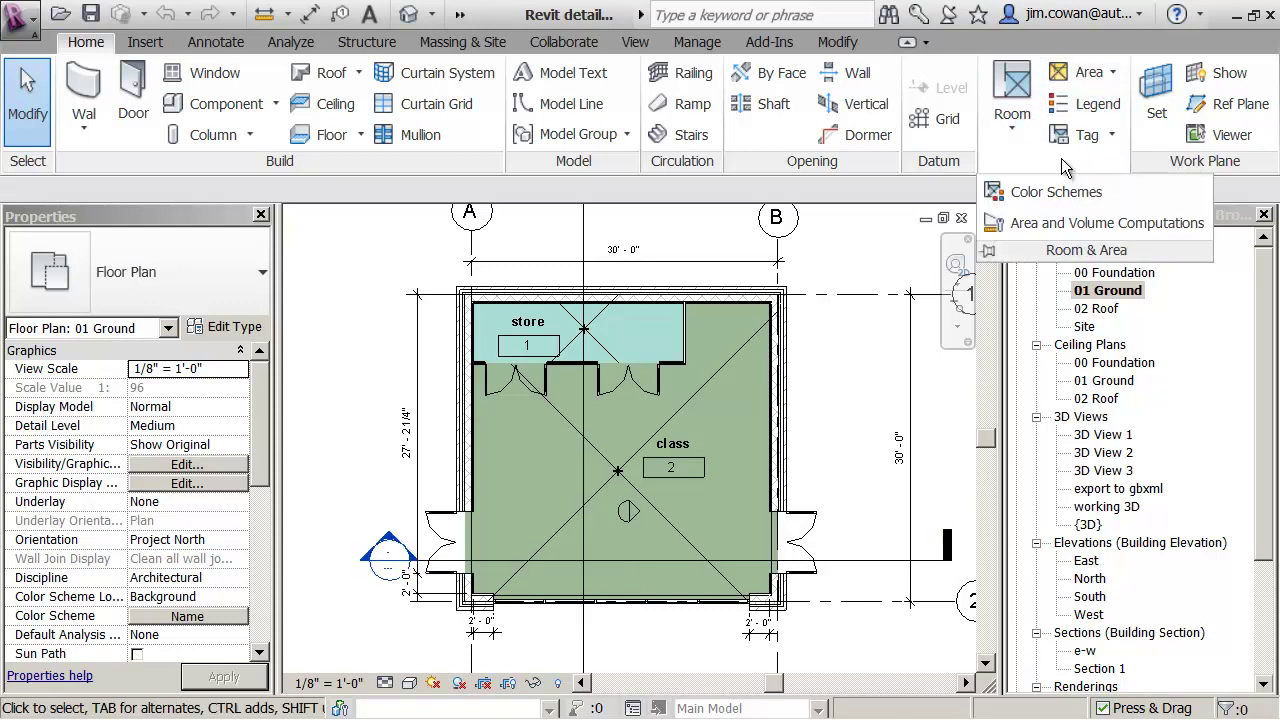
{"action": "left_click", "coordinate": [1058, 226]}
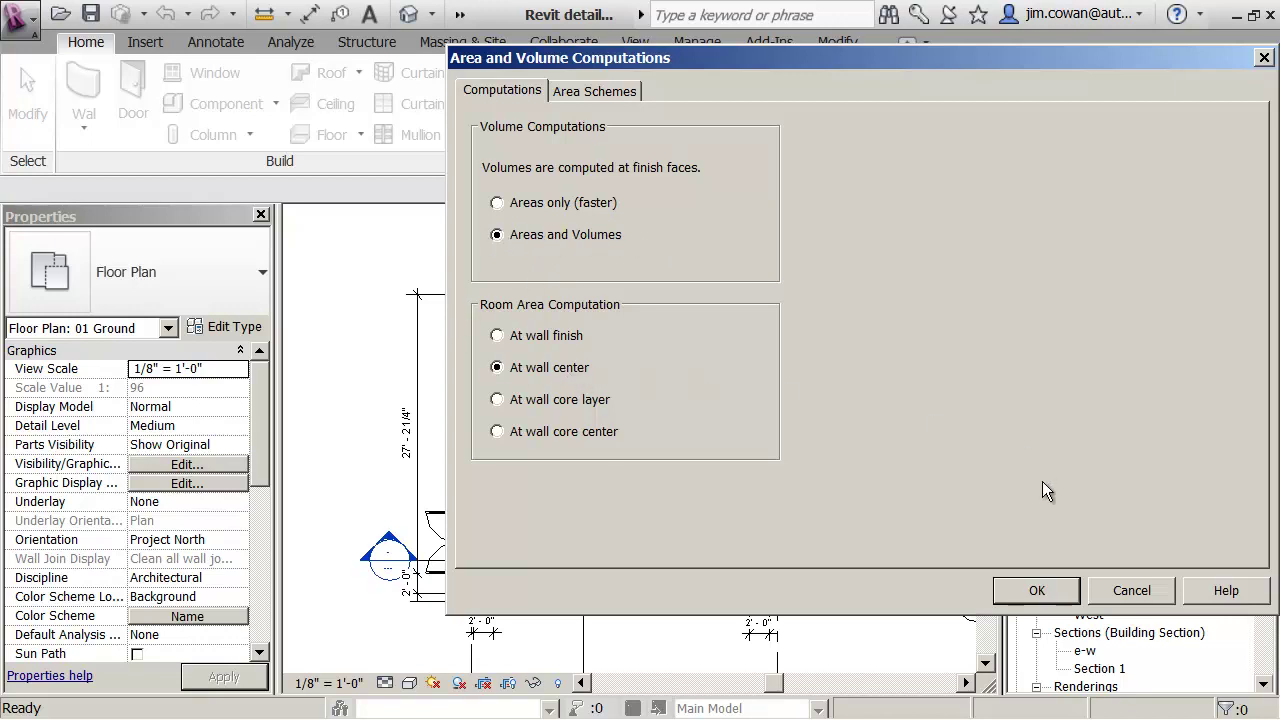
{"action": "left_click", "coordinate": [1048, 590]}
{"action": "scroll", "coordinate": [562, 308], "scroll_direction": "up", "scroll_amount": 3}
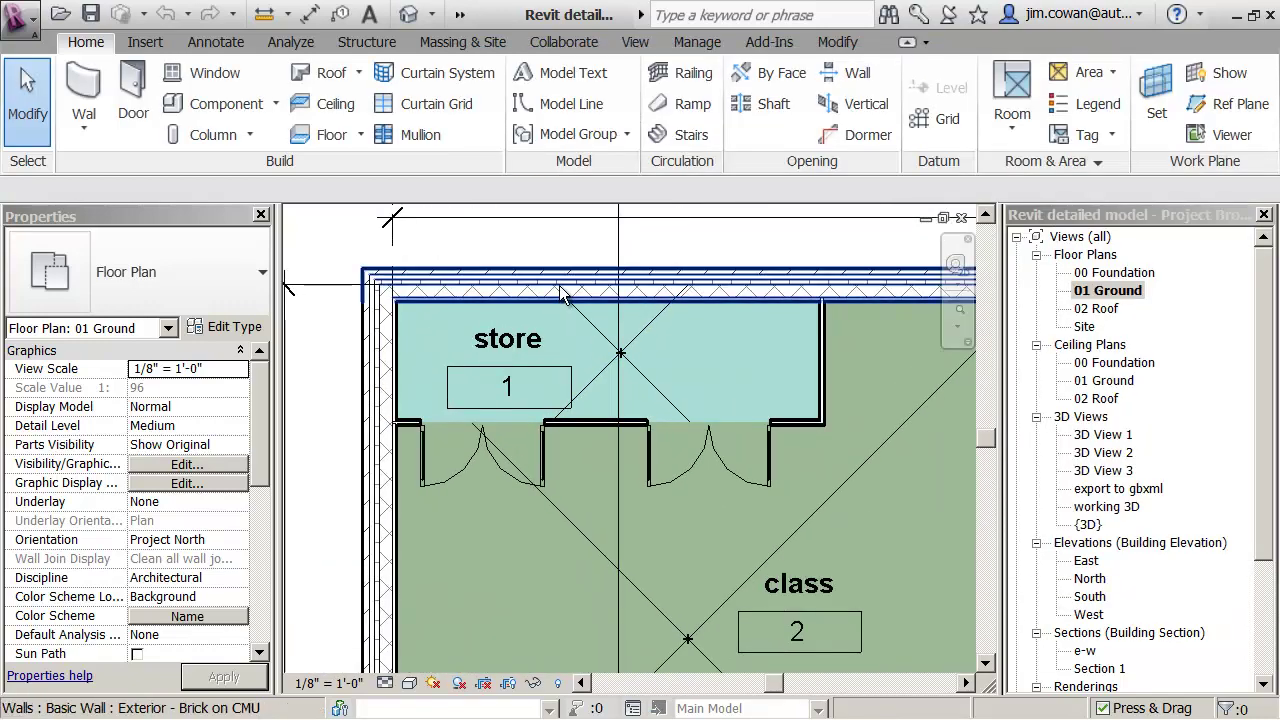
{"action": "scroll", "coordinate": [588, 335], "scroll_direction": "down", "scroll_amount": 2}
{"action": "scroll", "coordinate": [615, 345], "scroll_direction": "down", "scroll_amount": 3}
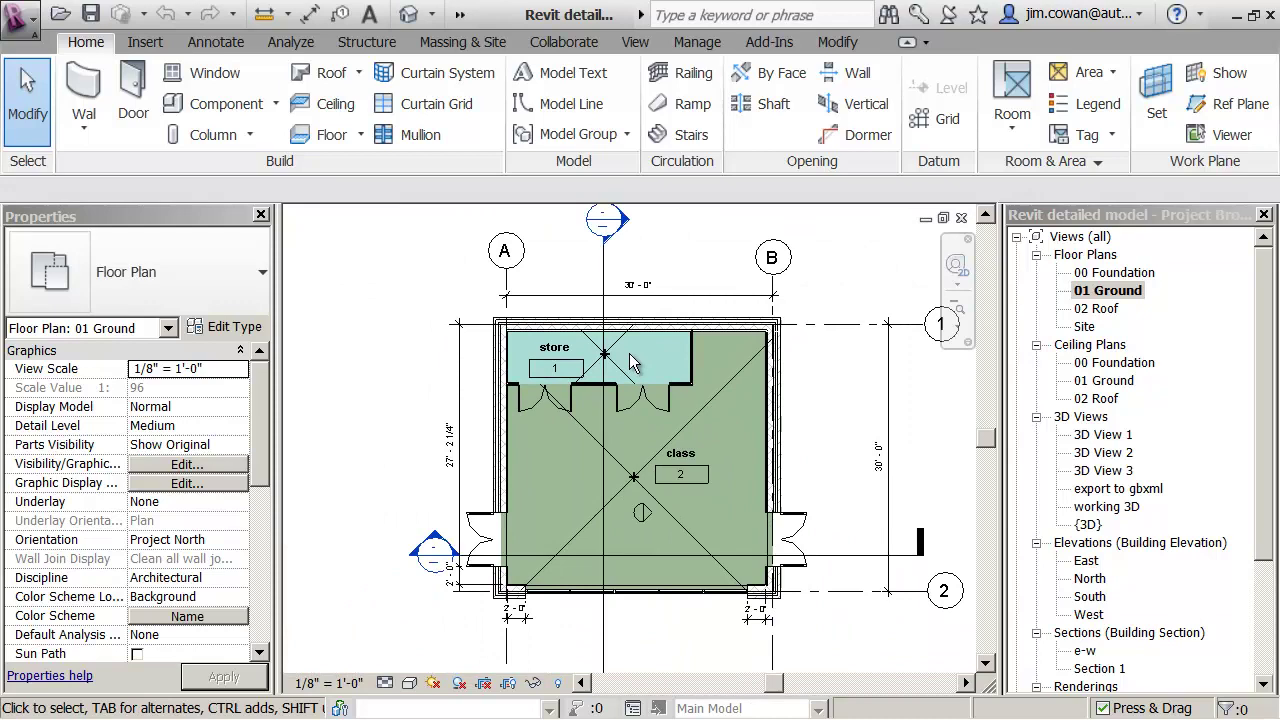
Open the e-w section and bring up its Visibility/Graphic Overrides with VG
{"action": "double_click", "coordinate": [437, 527]}
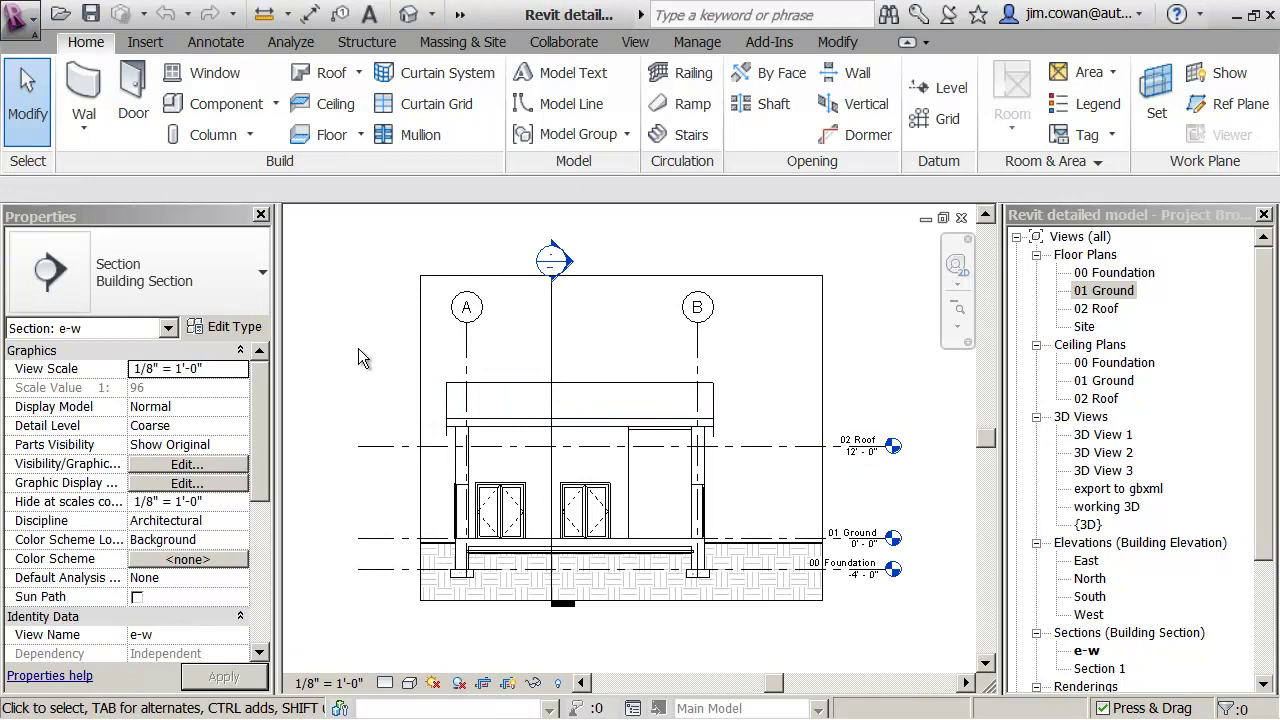
{"action": "key", "text": "v"}
{"action": "key", "text": "g"}
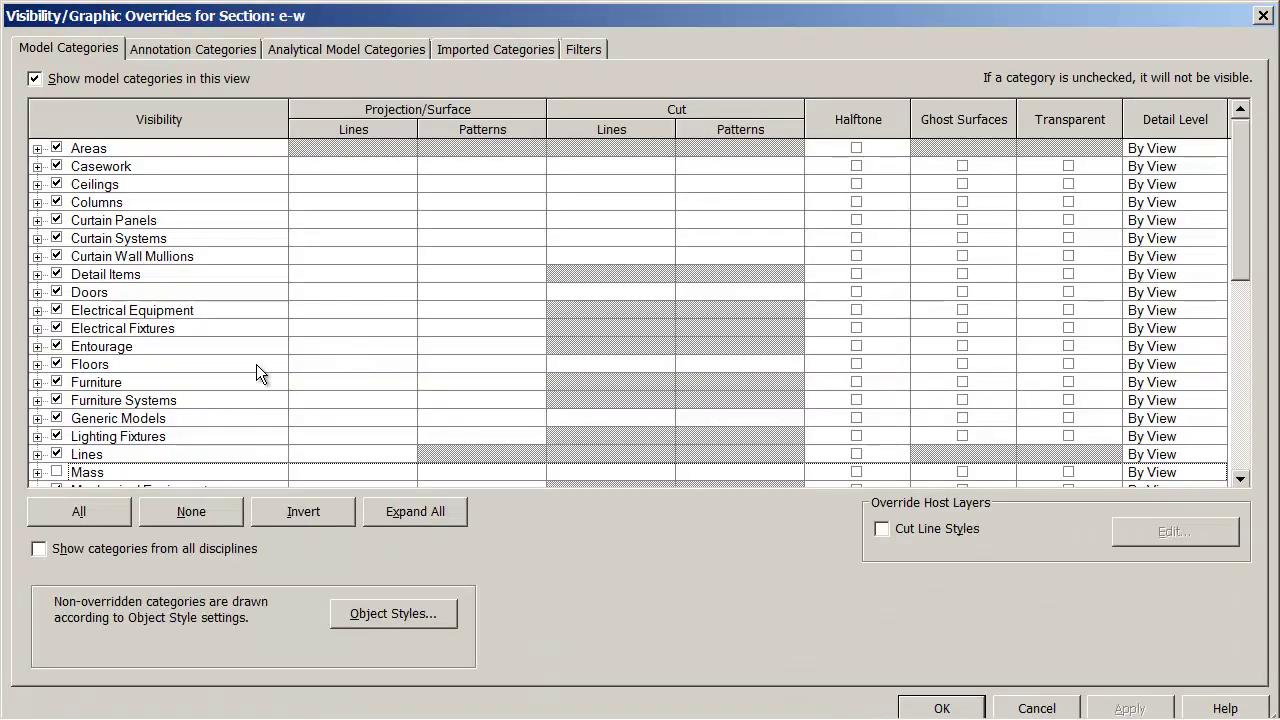
Turn on Interior Fill and Reference under the Rooms category and apply the changes
{"action": "left_click_drag", "start_coordinate": [1250, 263], "coordinate": [1236, 400]}
{"action": "left_click", "coordinate": [104, 312]}
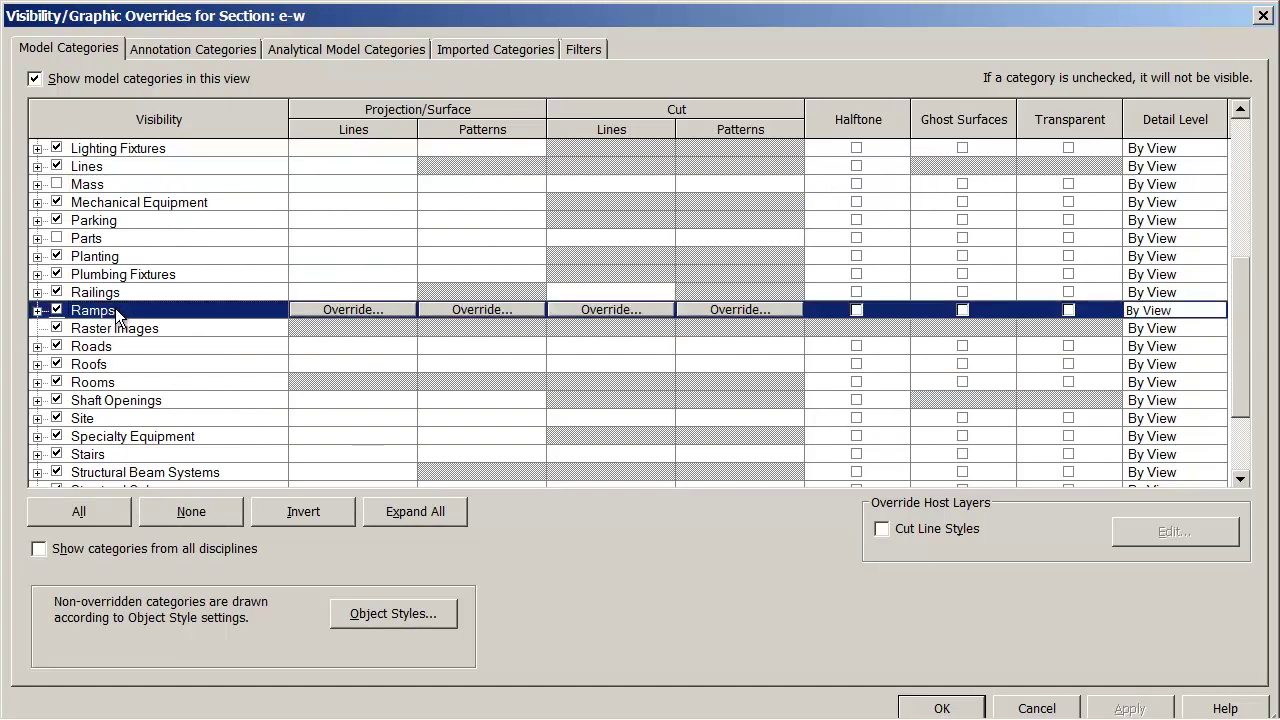
{"action": "key", "text": "Down"}
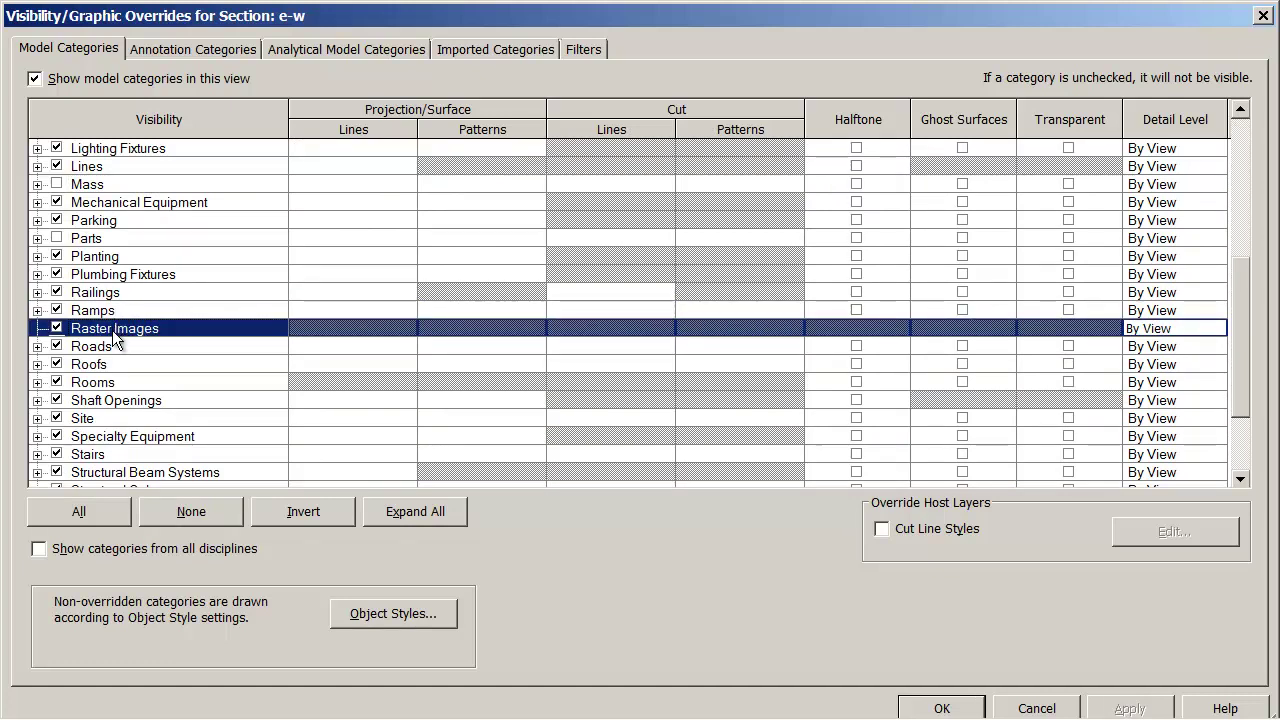
{"action": "key", "text": "Down"}
{"action": "left_click", "coordinate": [80, 380]}
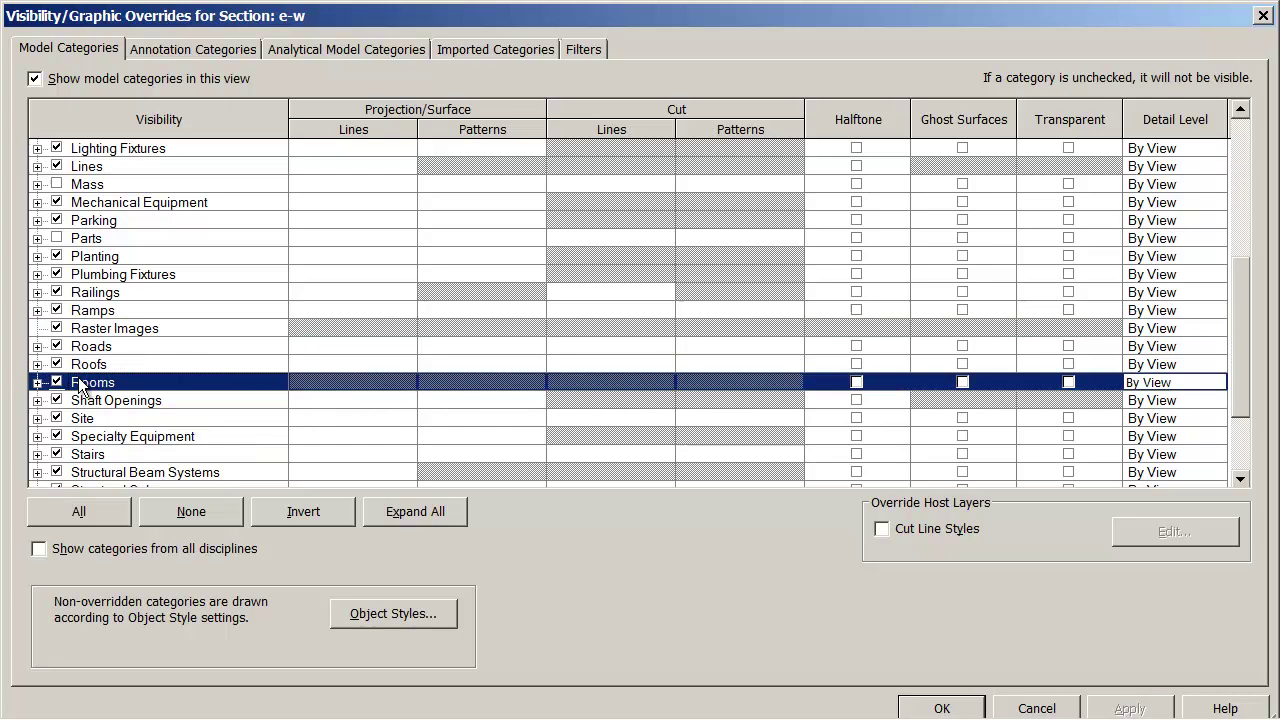
{"action": "left_click", "coordinate": [37, 382]}
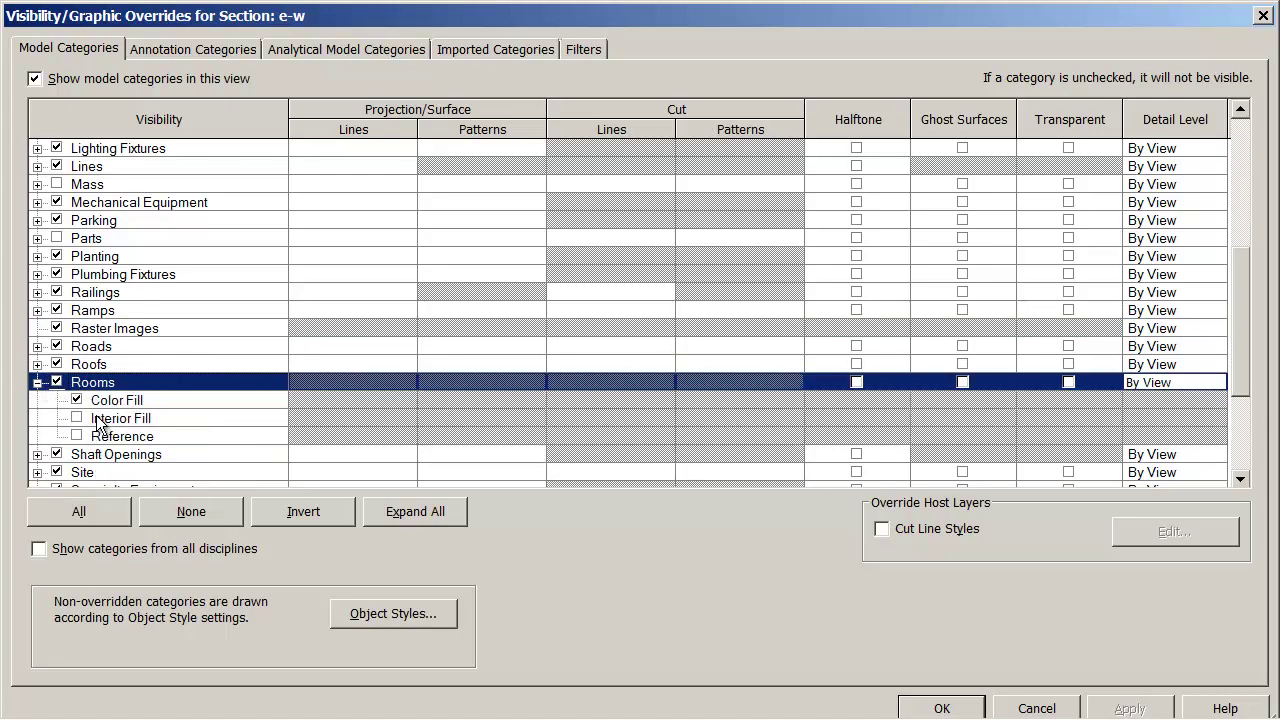
{"action": "left_click", "coordinate": [77, 418]}
{"action": "left_click", "coordinate": [78, 436]}
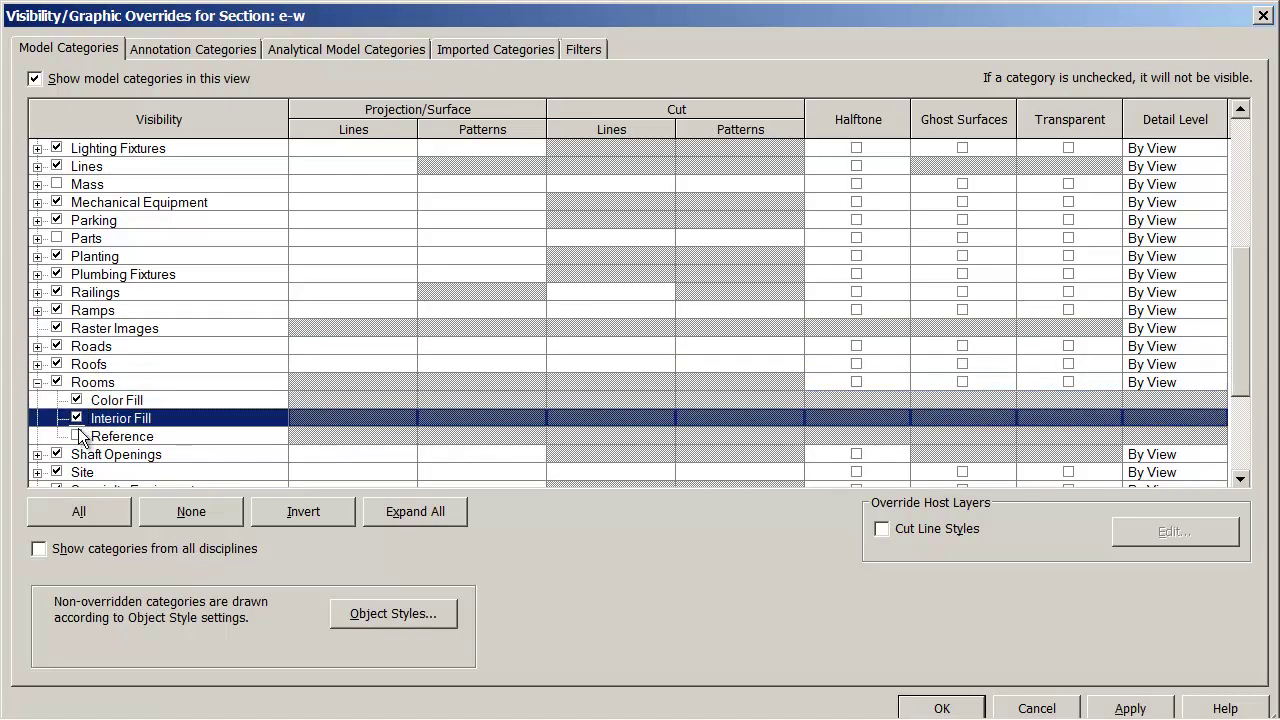
{"action": "left_click", "coordinate": [950, 707]}
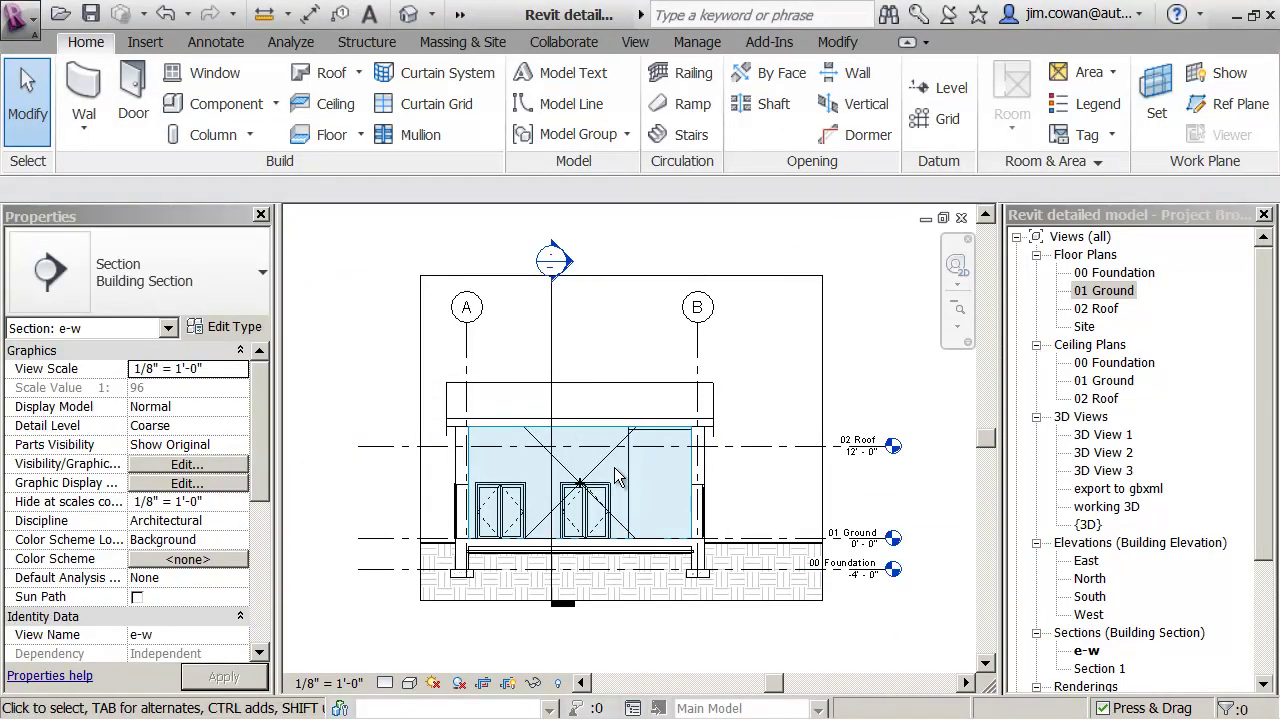
Drag the class room's top boundary up to the 02 Roof level, a 27' 4 155/256" limit offset
{"action": "left_click", "coordinate": [605, 472]}
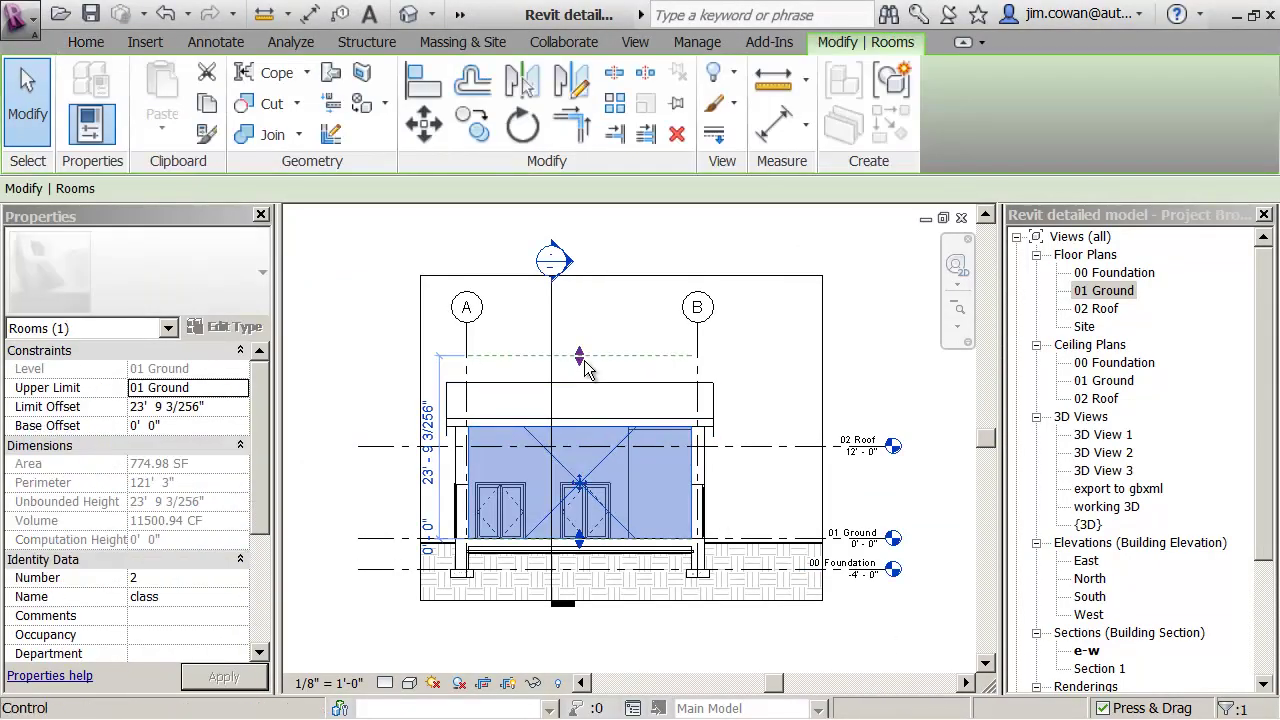
{"action": "left_click_drag", "start_coordinate": [580, 405], "coordinate": [588, 328]}
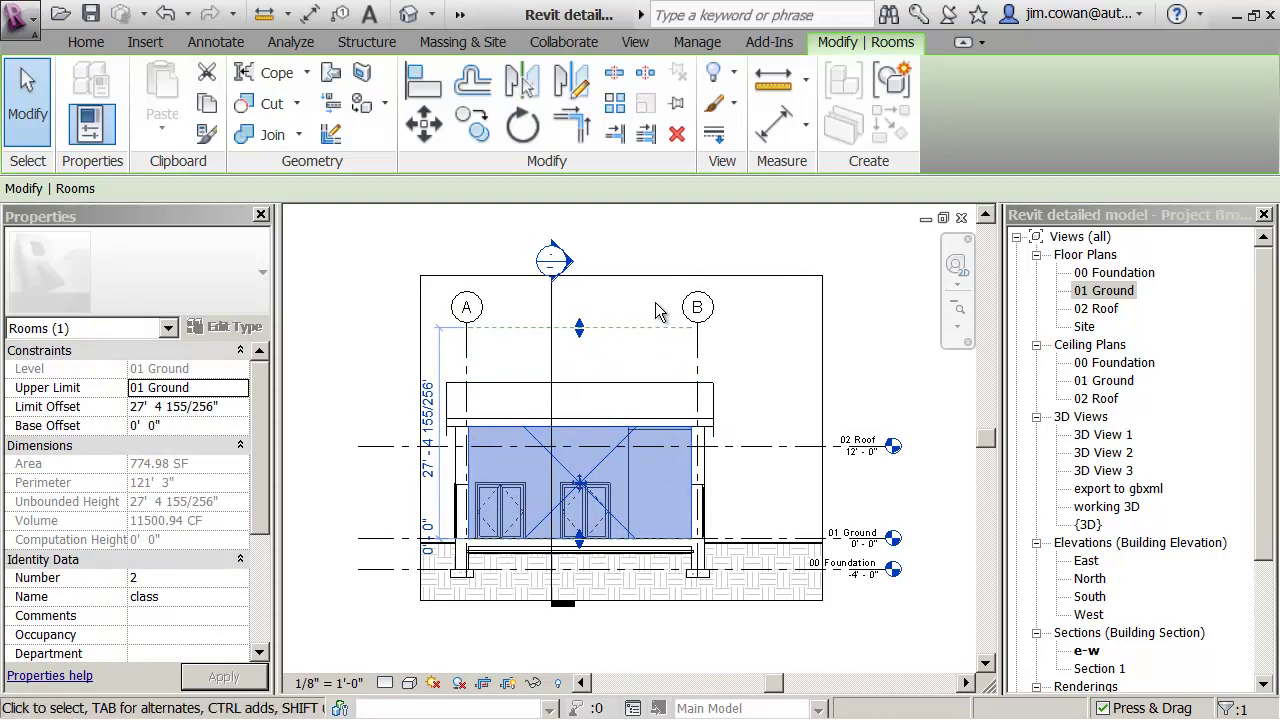
{"action": "left_click", "coordinate": [636, 247]}
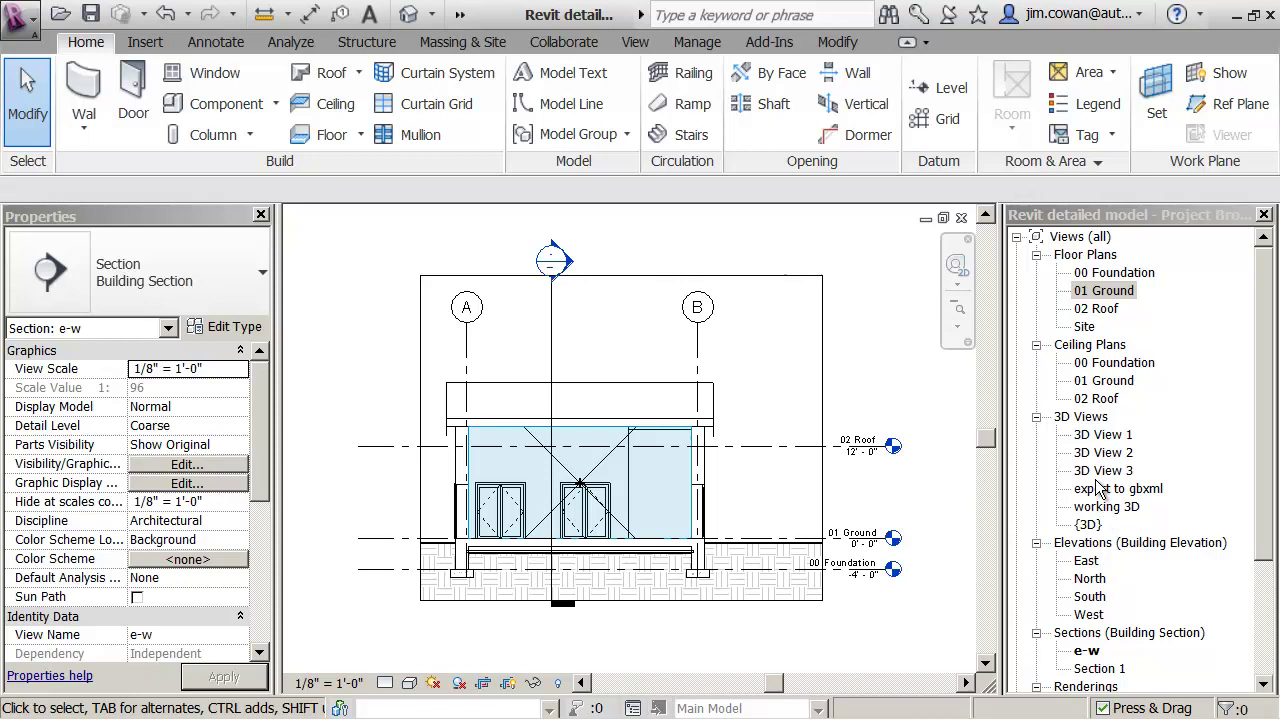
Open the working 3D view, then the default {3D} view of the house exterior
{"action": "double_click", "coordinate": [1085, 508]}
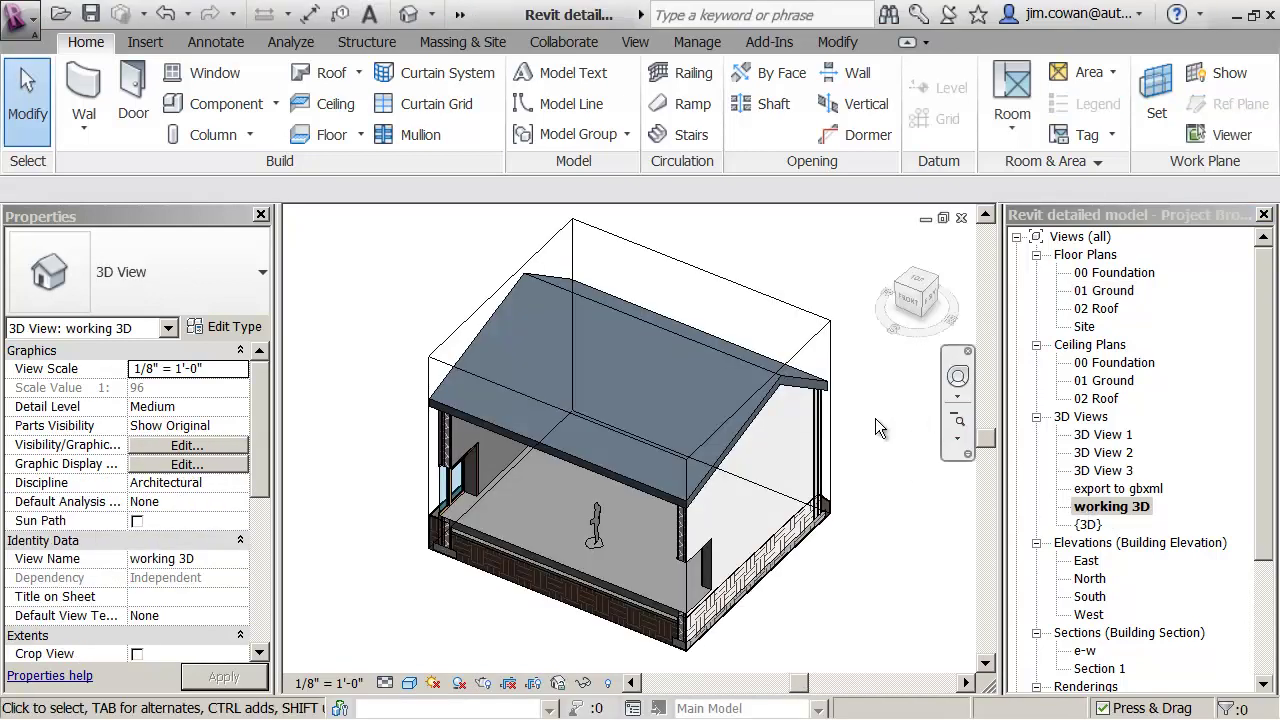
{"action": "left_click", "coordinate": [1088, 525]}
{"action": "double_click", "coordinate": [1088, 525]}
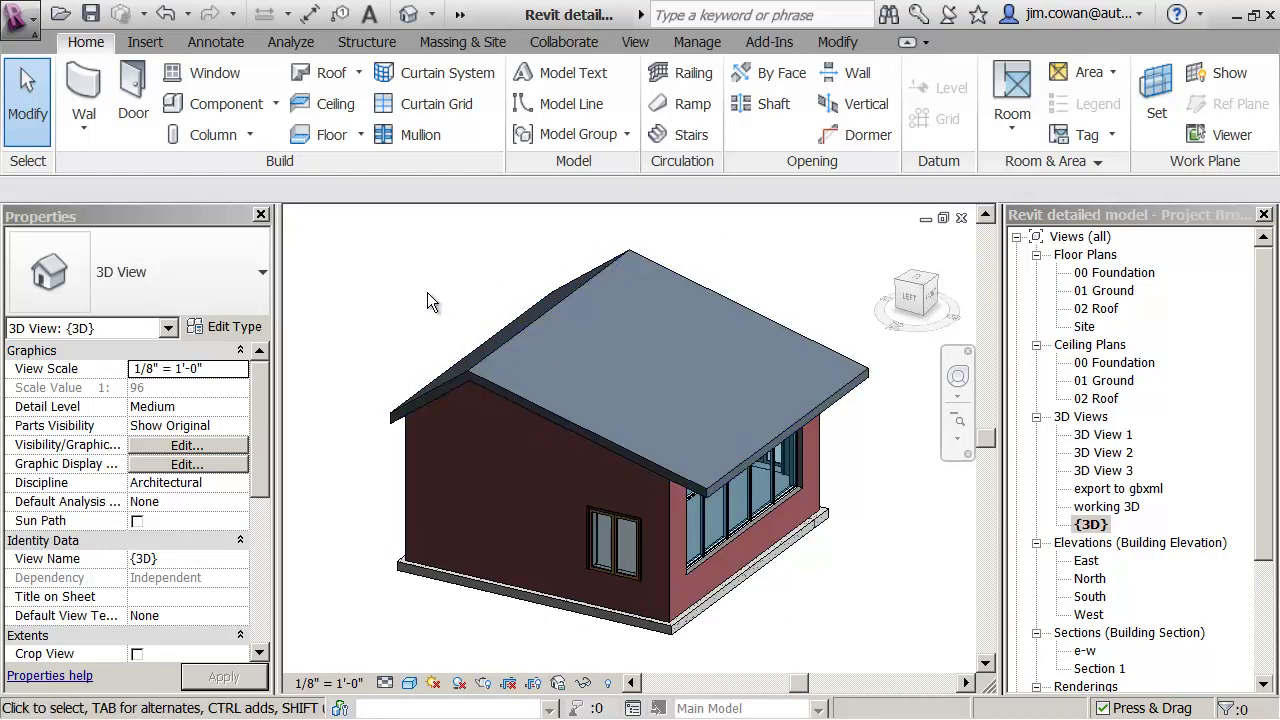
Start a gbXML export from the application menu's Export list
{"action": "left_click", "coordinate": [14, 20]}
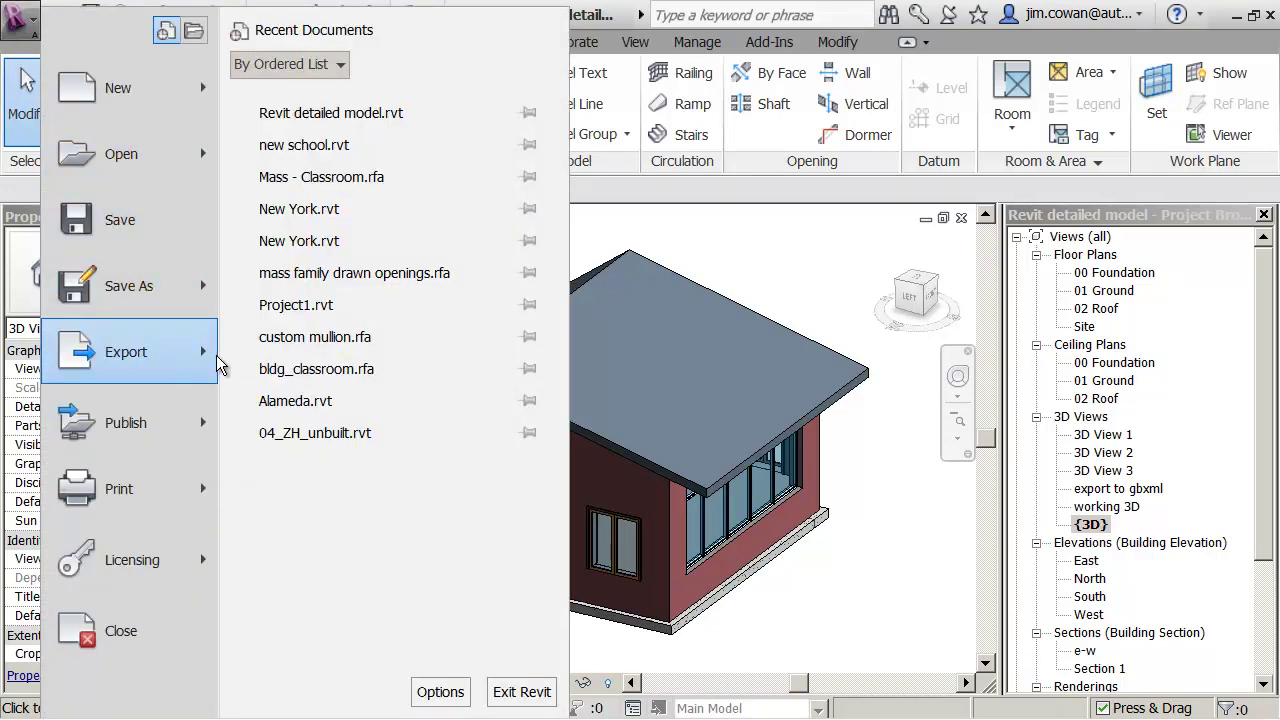
{"action": "mouse_move", "coordinate": [209, 360]}
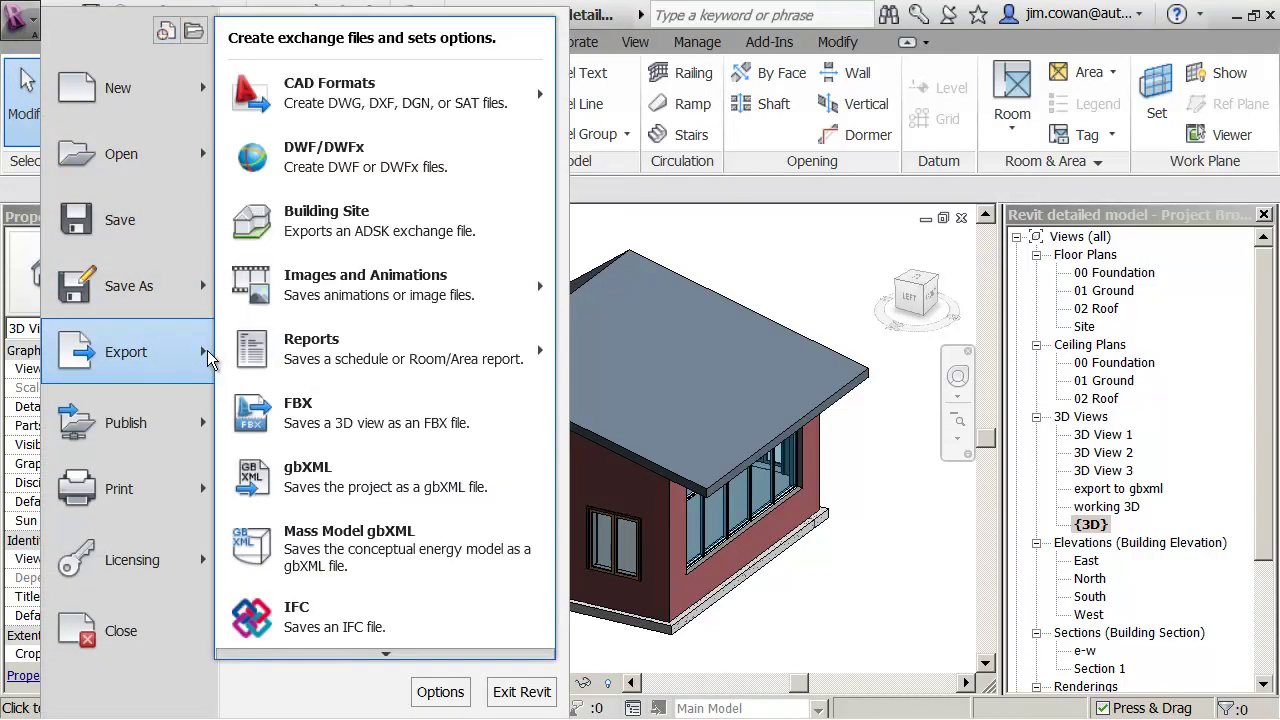
{"action": "left_click", "coordinate": [320, 483]}
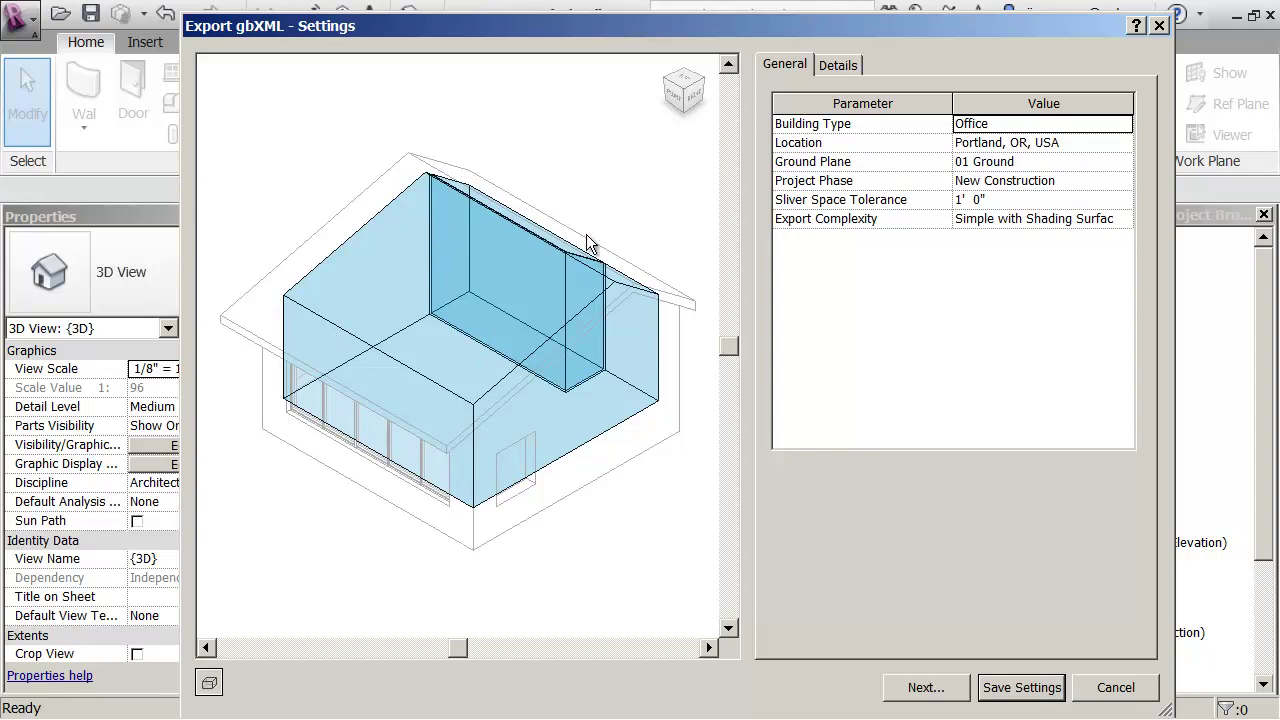
{"action": "left_click", "coordinate": [1124, 220]}
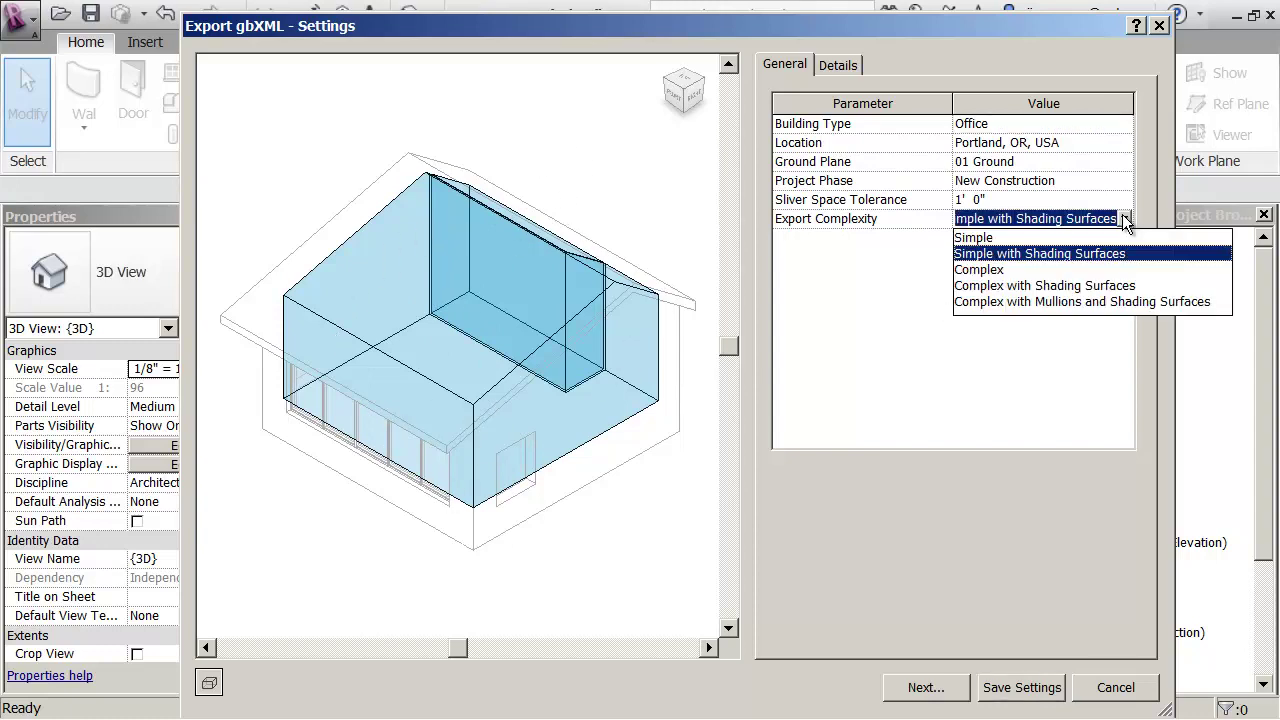
{"action": "left_click", "coordinate": [979, 238]}
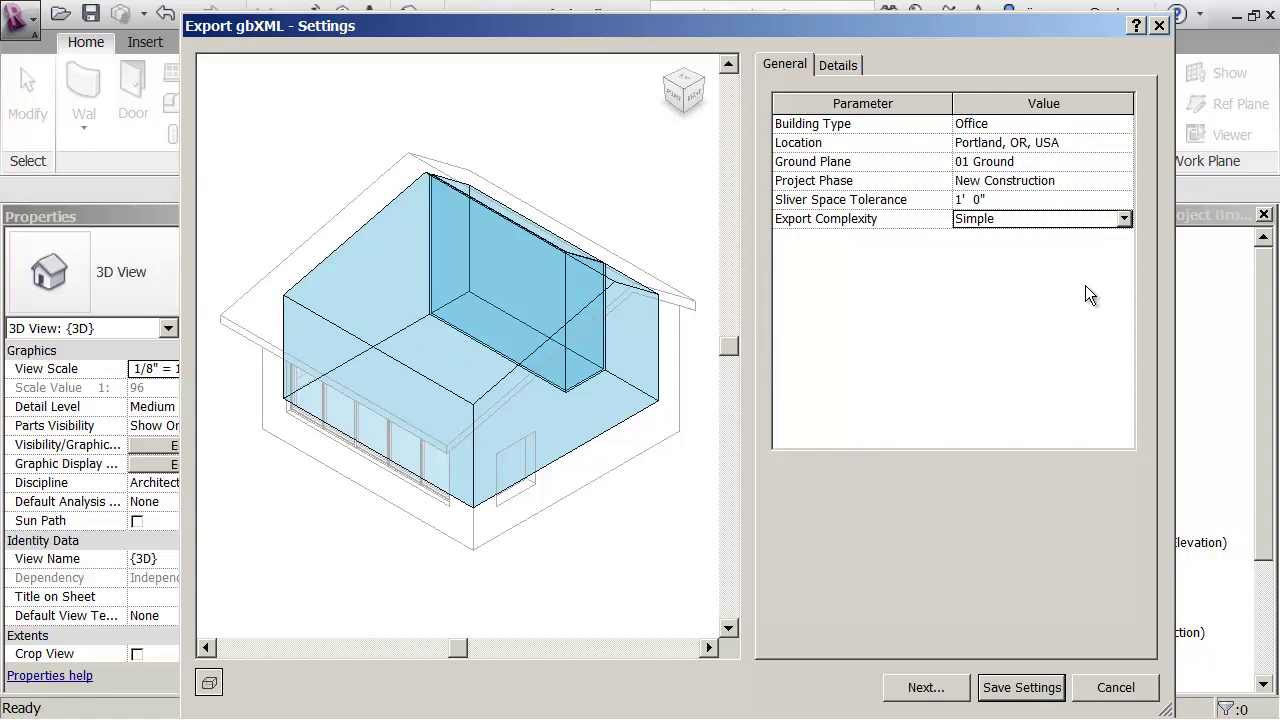
{"action": "left_click", "coordinate": [1123, 220]}
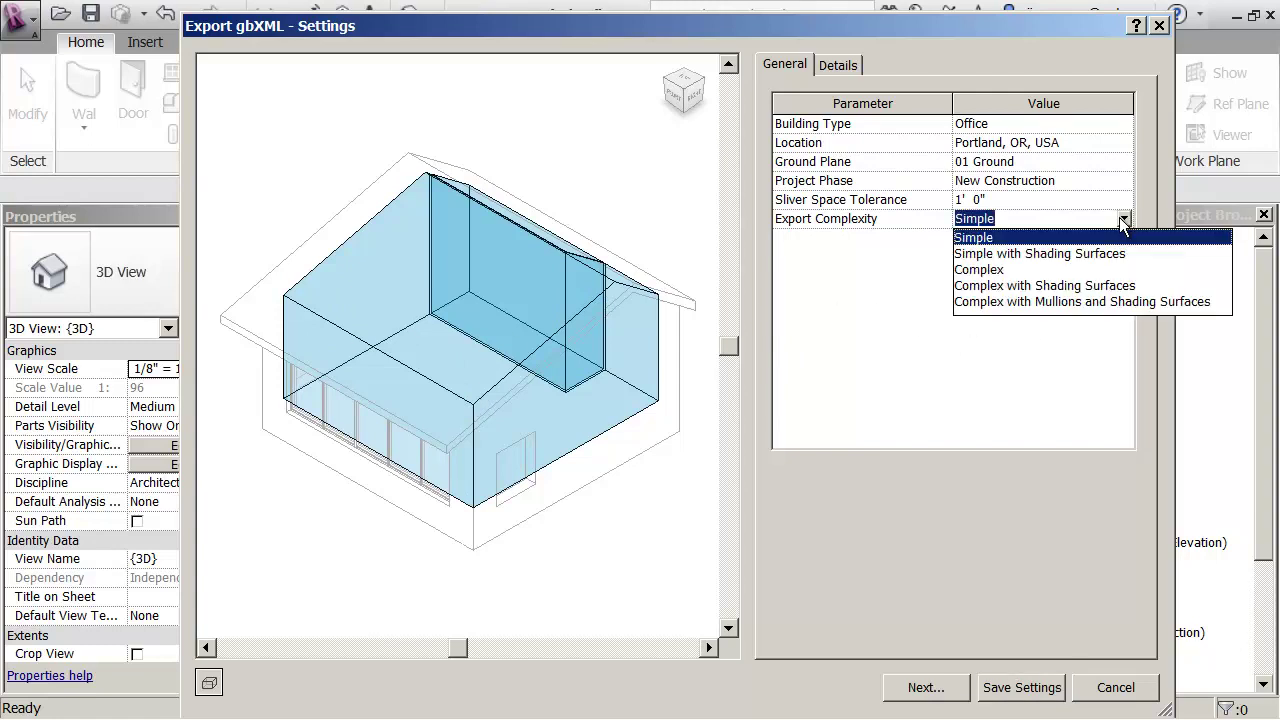
{"action": "left_click", "coordinate": [1041, 251]}
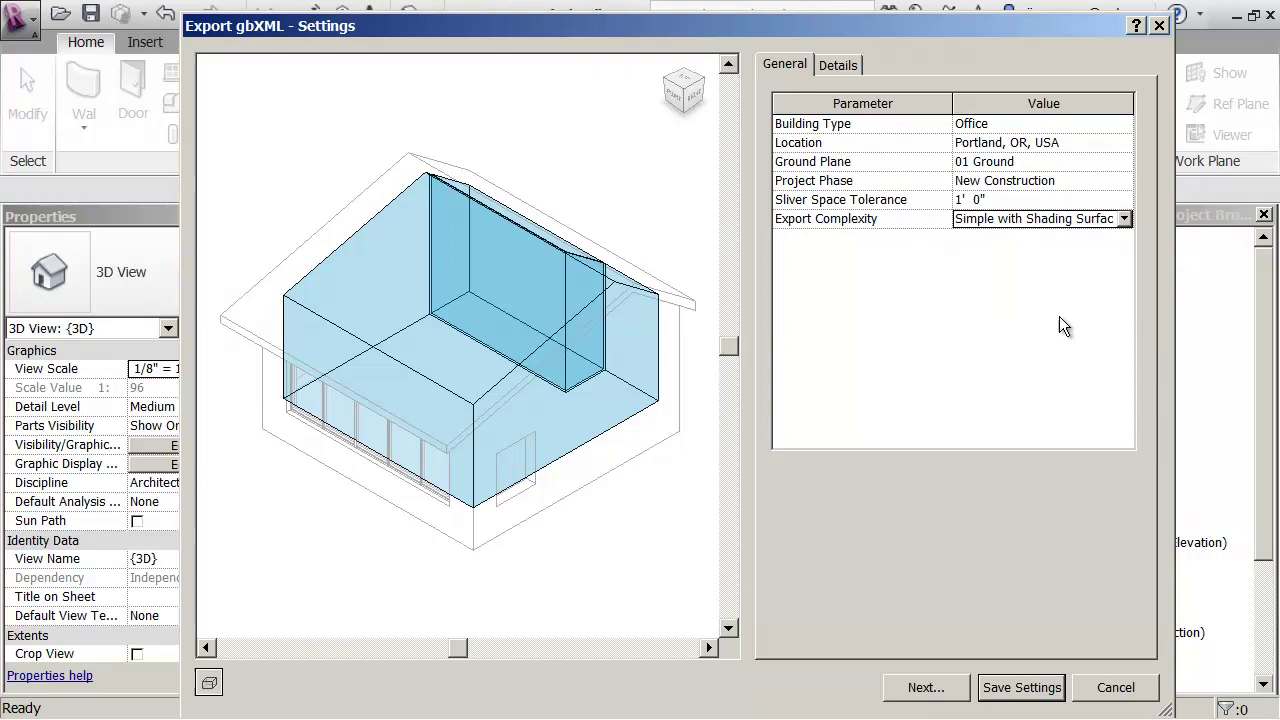
{"action": "left_click", "coordinate": [1124, 219]}
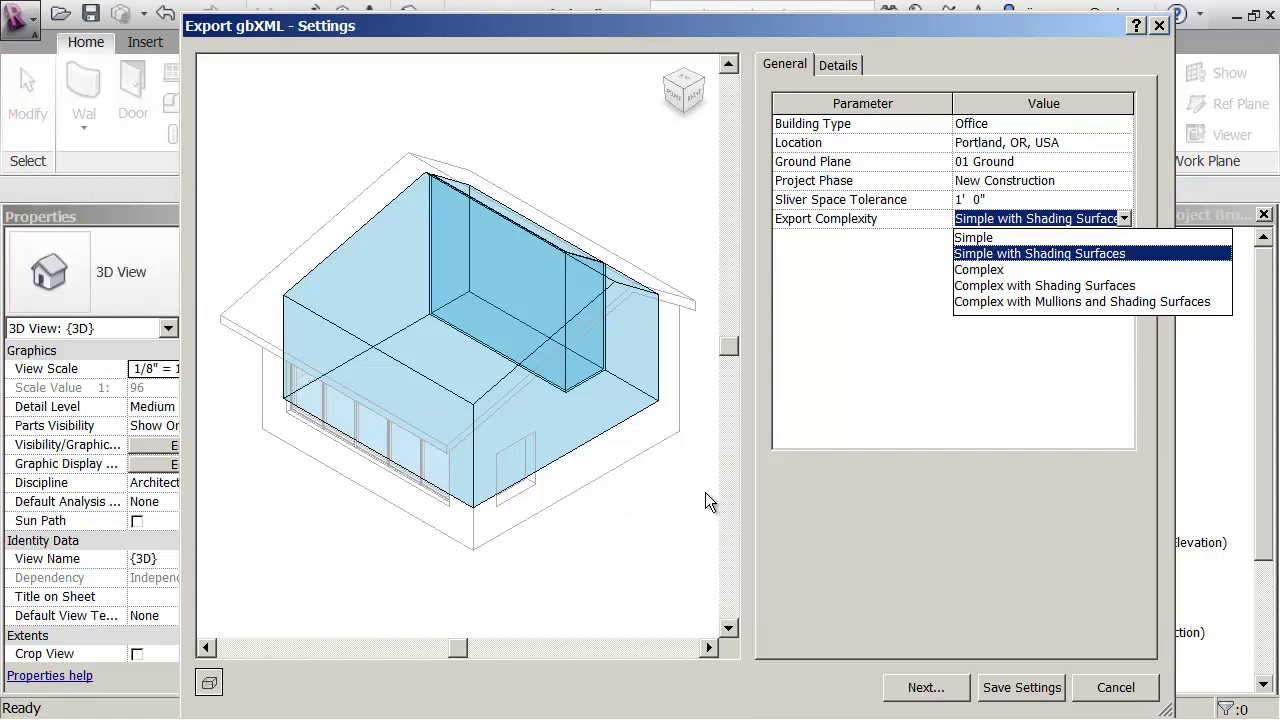
{"action": "left_click", "coordinate": [1028, 254]}
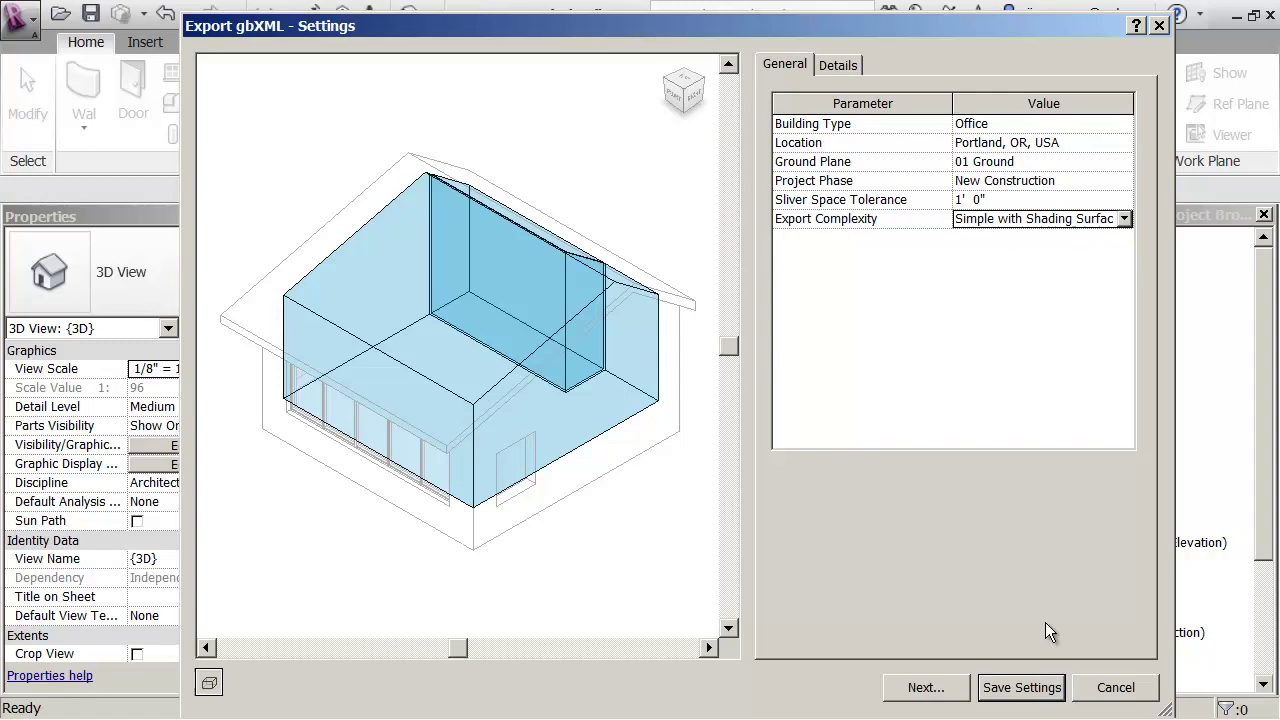
Save the export as Revit detailed model.xml in Desktop > UFL_Wednesday, overwriting the existing file
{"action": "left_click", "coordinate": [920, 687]}
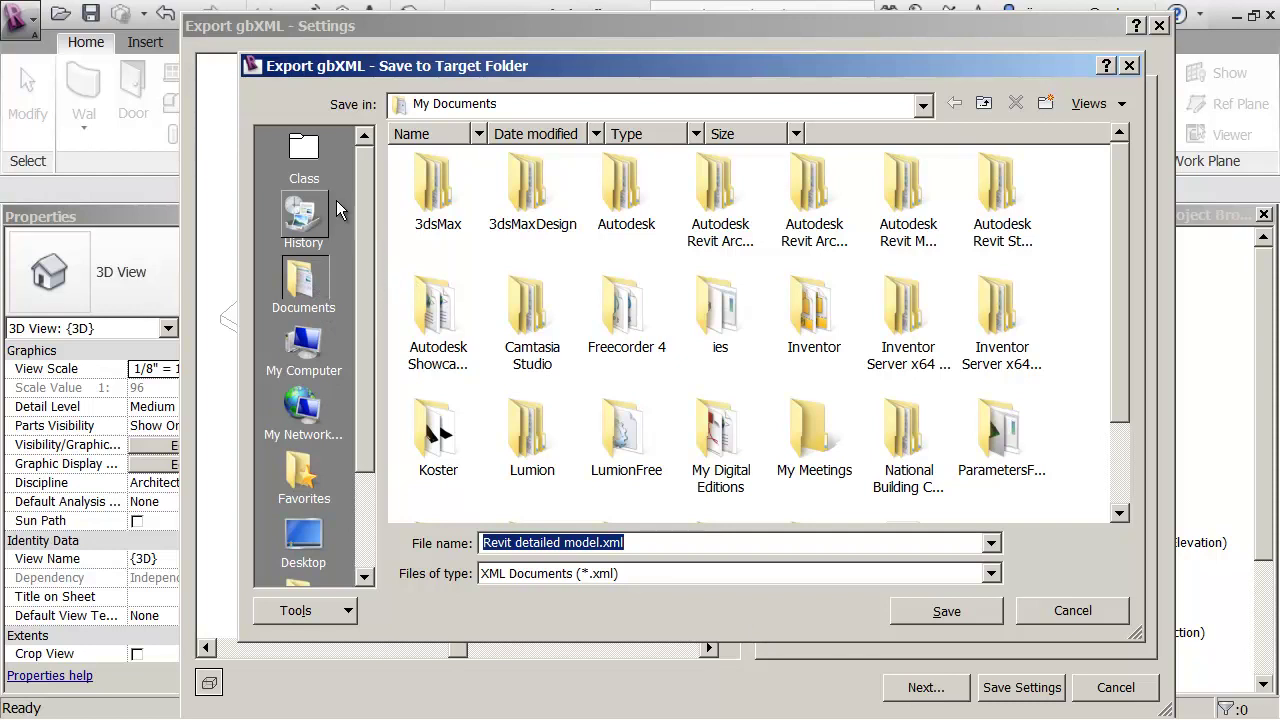
{"action": "left_click", "coordinate": [310, 160]}
{"action": "left_click", "coordinate": [303, 545]}
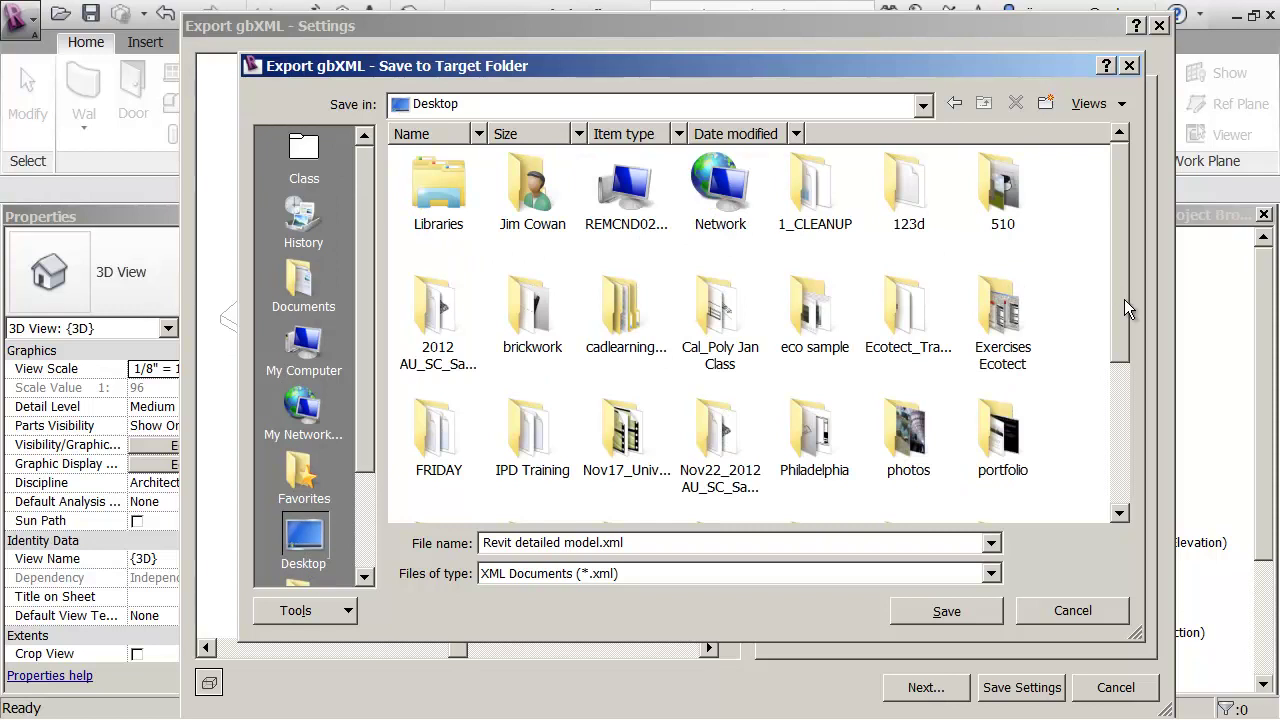
{"action": "left_click_drag", "start_coordinate": [1124, 299], "coordinate": [1142, 499]}
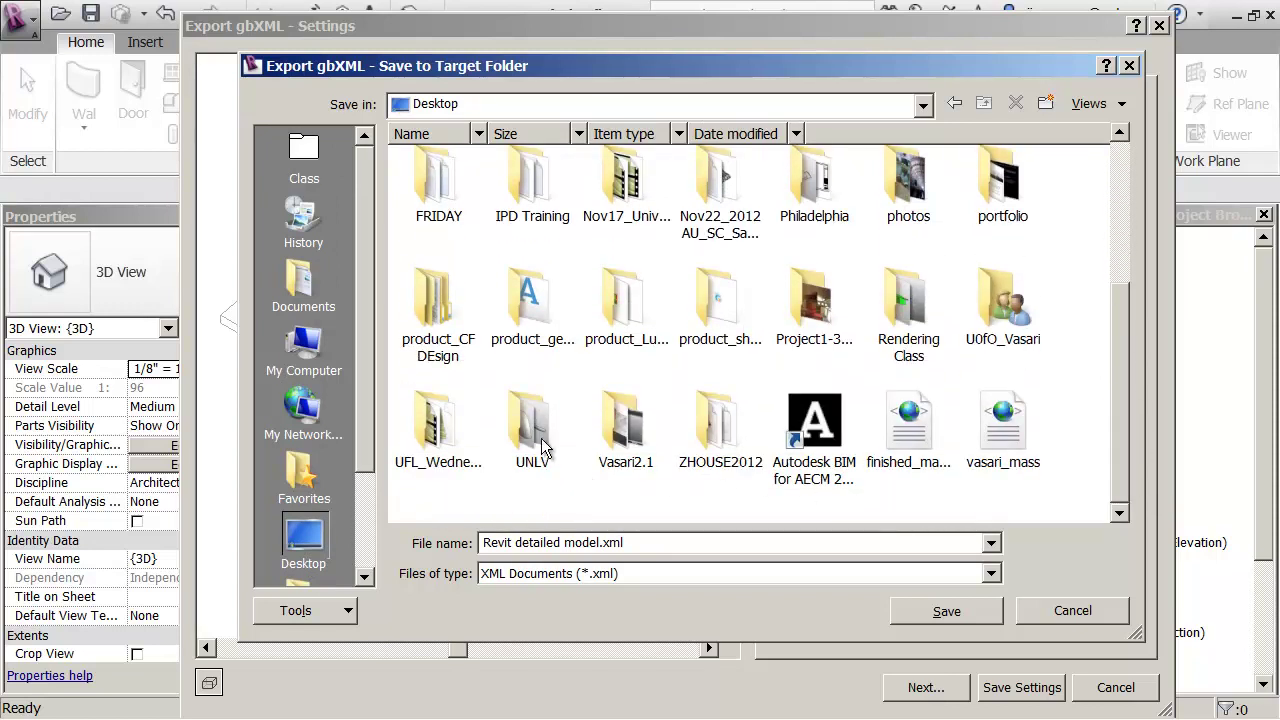
{"action": "double_click", "coordinate": [440, 428]}
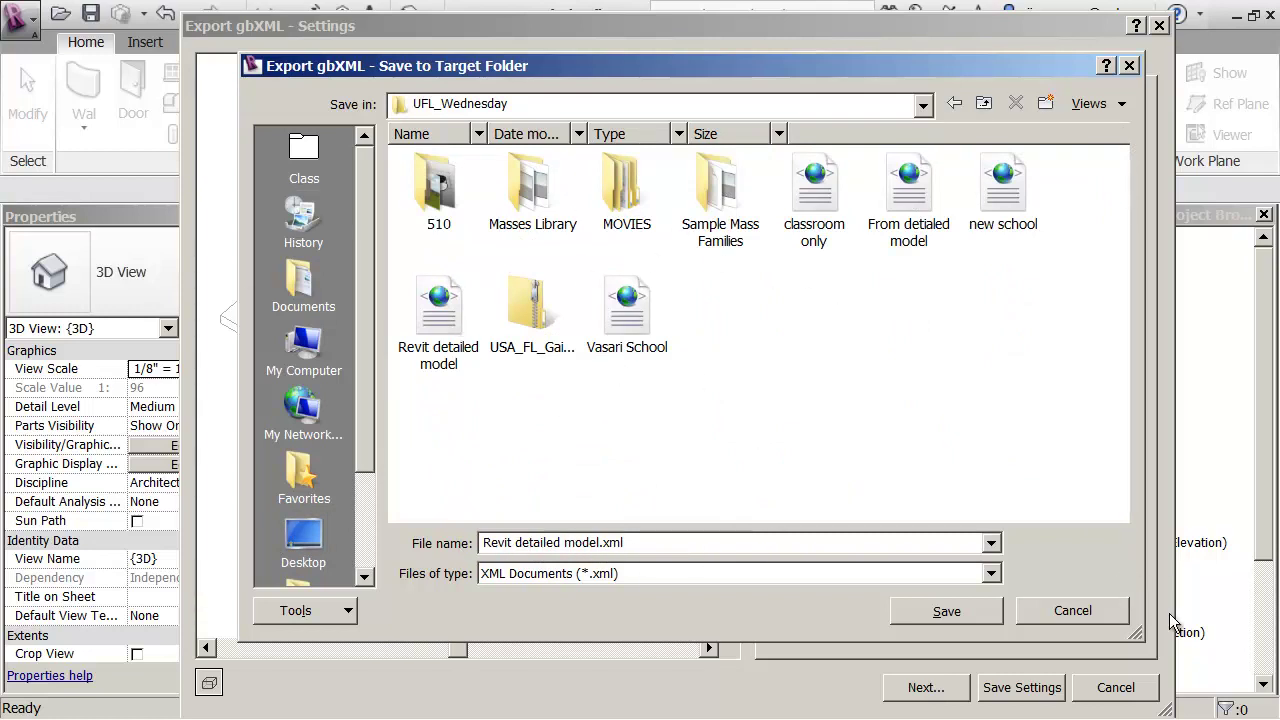
{"action": "left_click", "coordinate": [936, 618]}
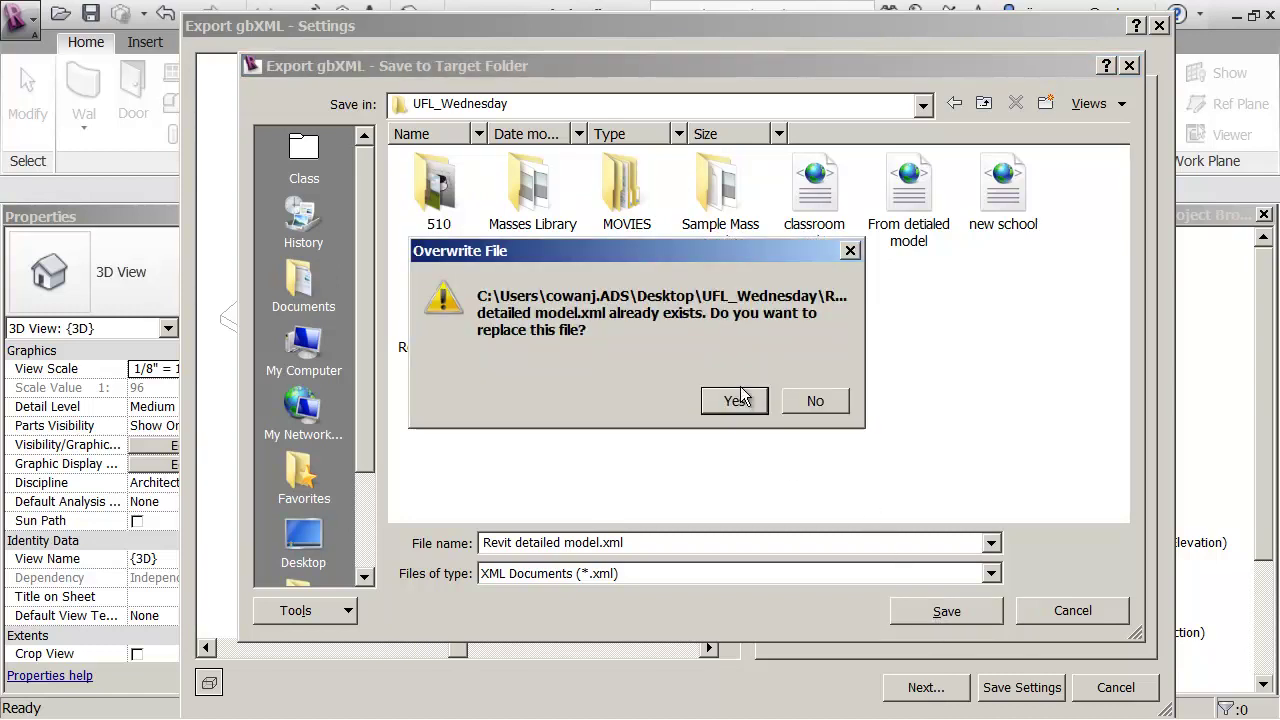
{"action": "left_click", "coordinate": [740, 398]}
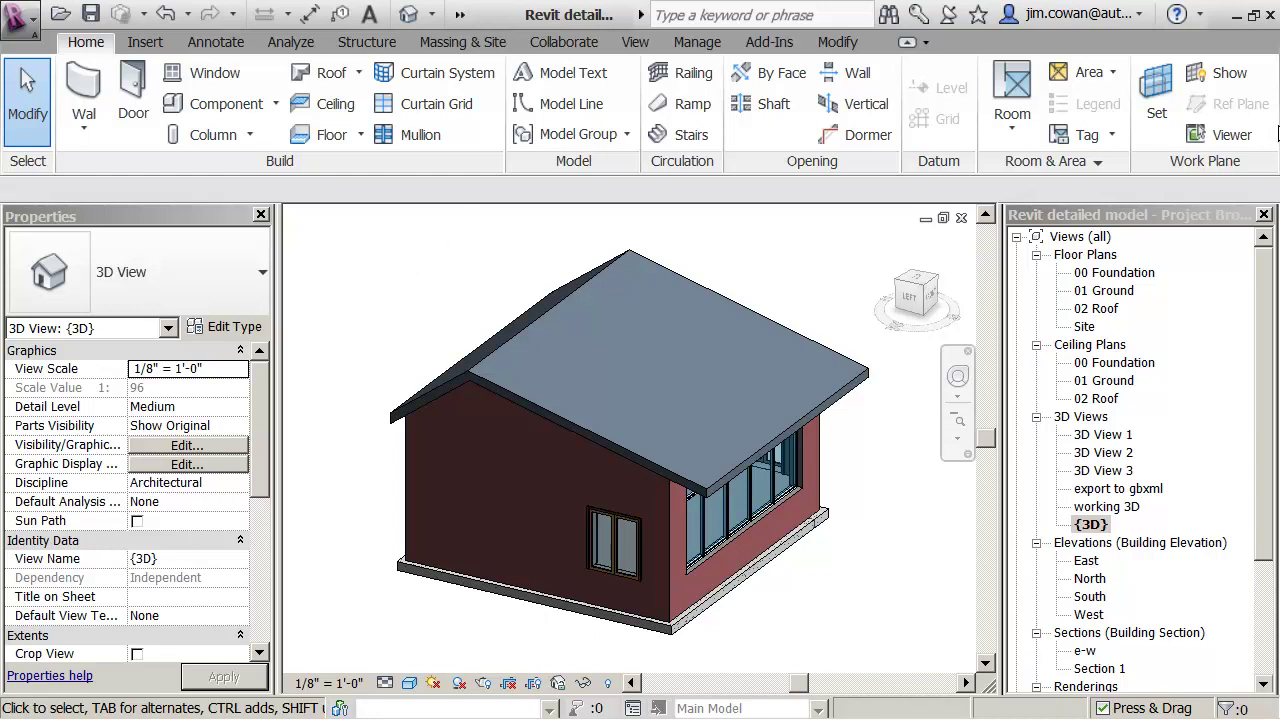
Close Revit saving the project changes, then launch Ecotect Analysis 2011 from the desktop
{"action": "left_click", "coordinate": [1272, 15]}
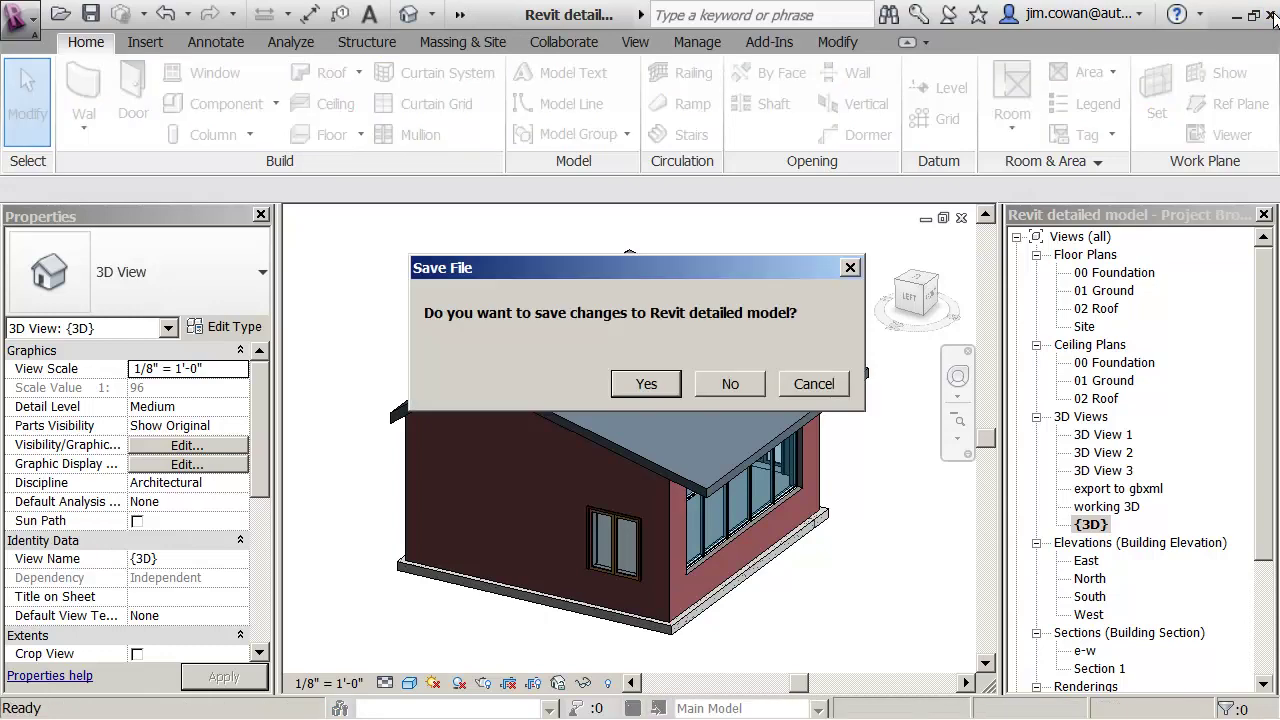
{"action": "left_click", "coordinate": [636, 379]}
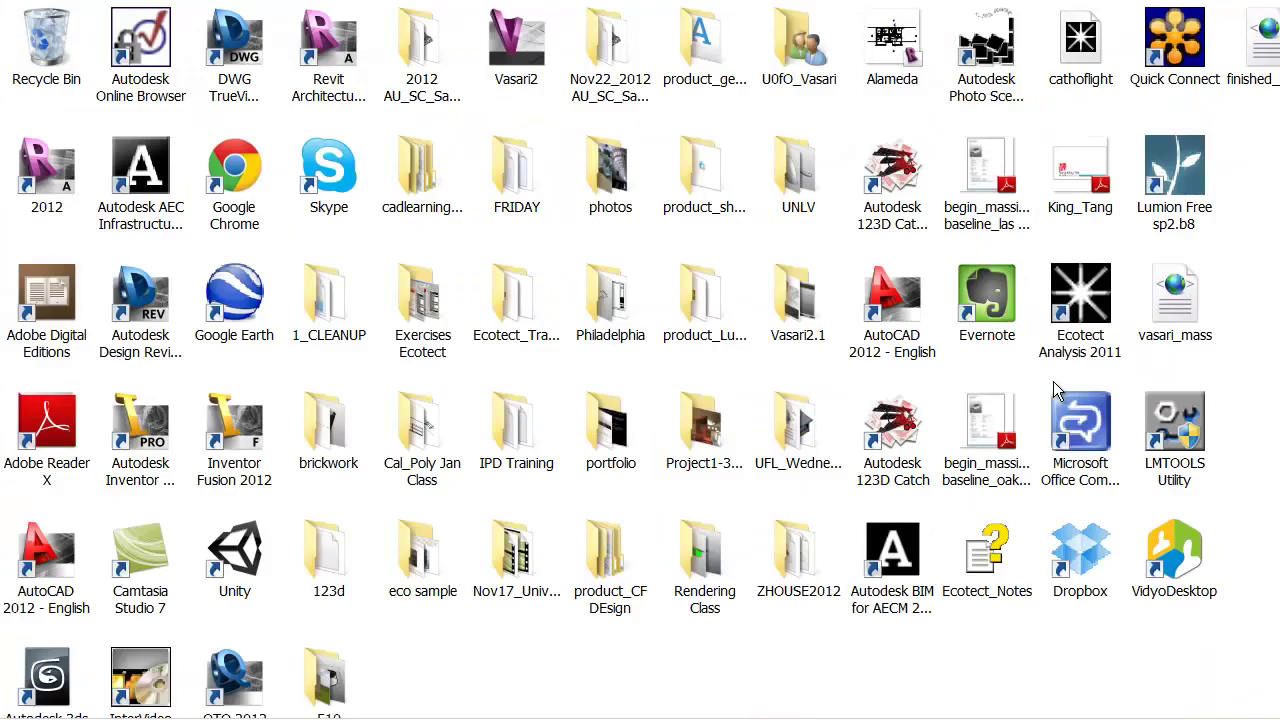
{"action": "double_click", "coordinate": [1078, 306]}
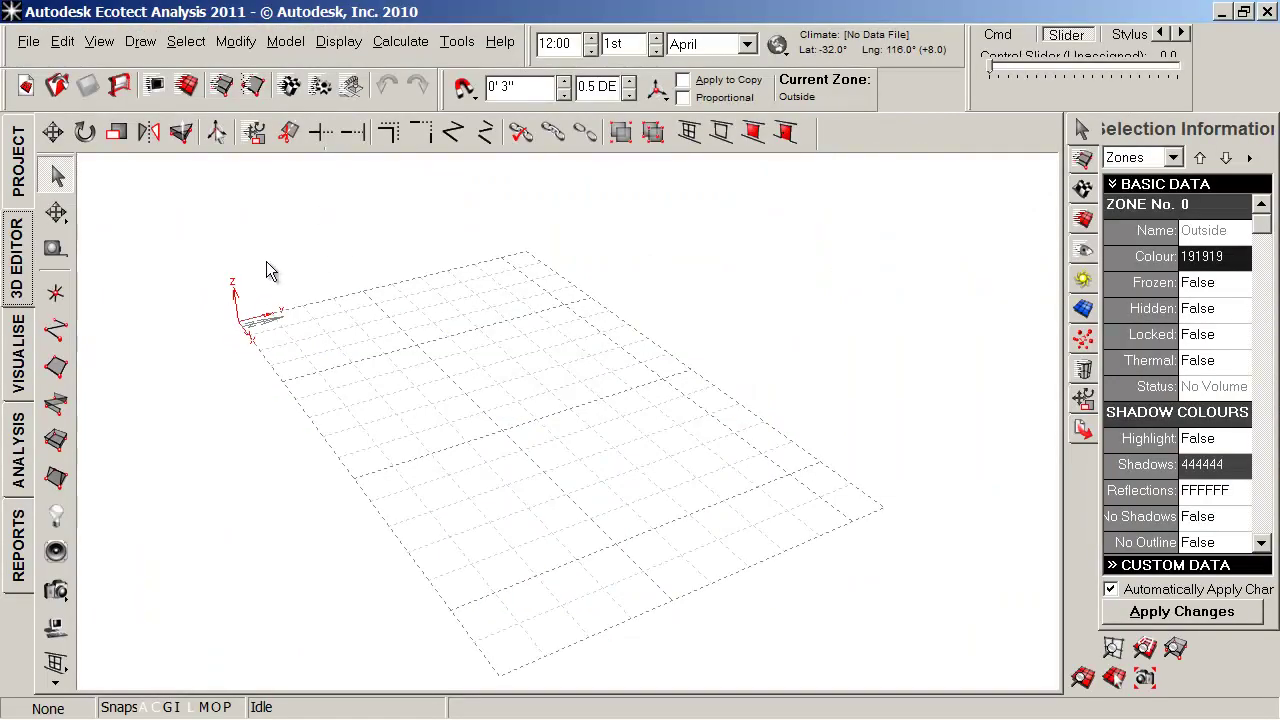
Browse the model import dialog to Desktop > UFL_Wednesday, filtered to Green Building Studio gbXML files
{"action": "left_click", "coordinate": [31, 41]}
{"action": "mouse_move", "coordinate": [130, 246]}
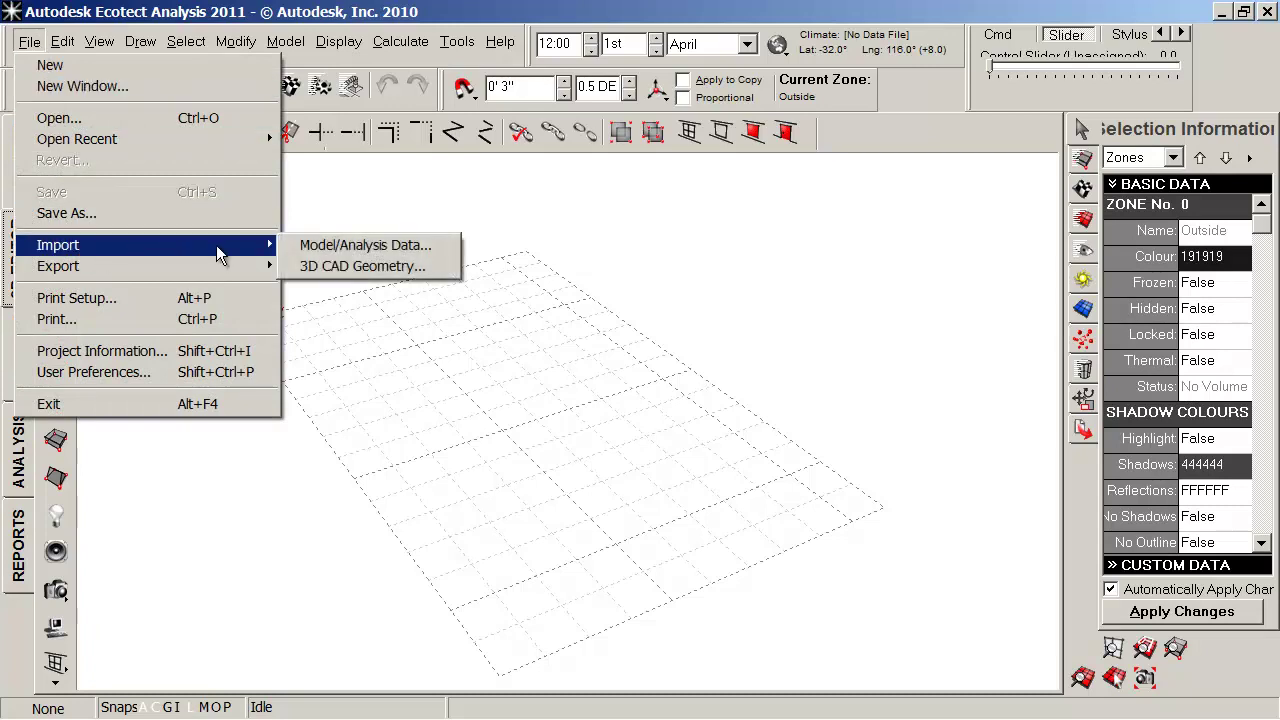
{"action": "left_click", "coordinate": [388, 248]}
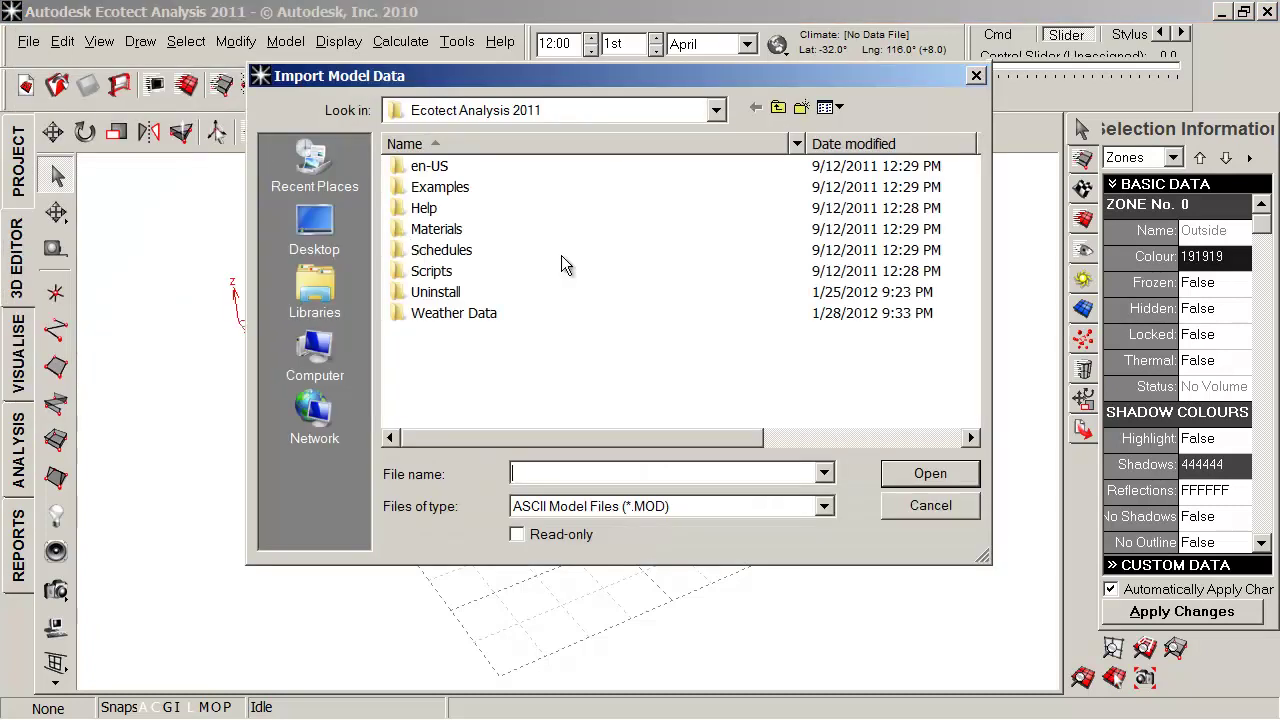
{"action": "left_click", "coordinate": [314, 230]}
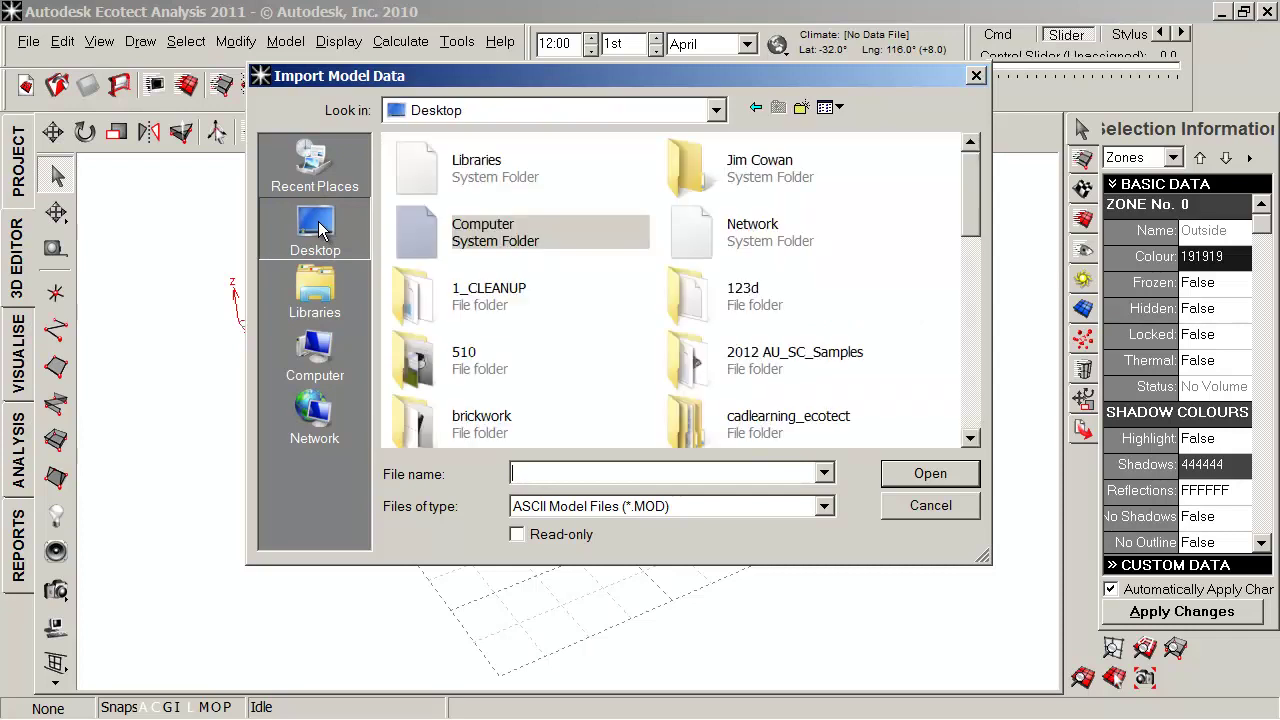
{"action": "left_click_drag", "start_coordinate": [968, 222], "coordinate": [966, 428]}
{"action": "left_click", "coordinate": [440, 358]}
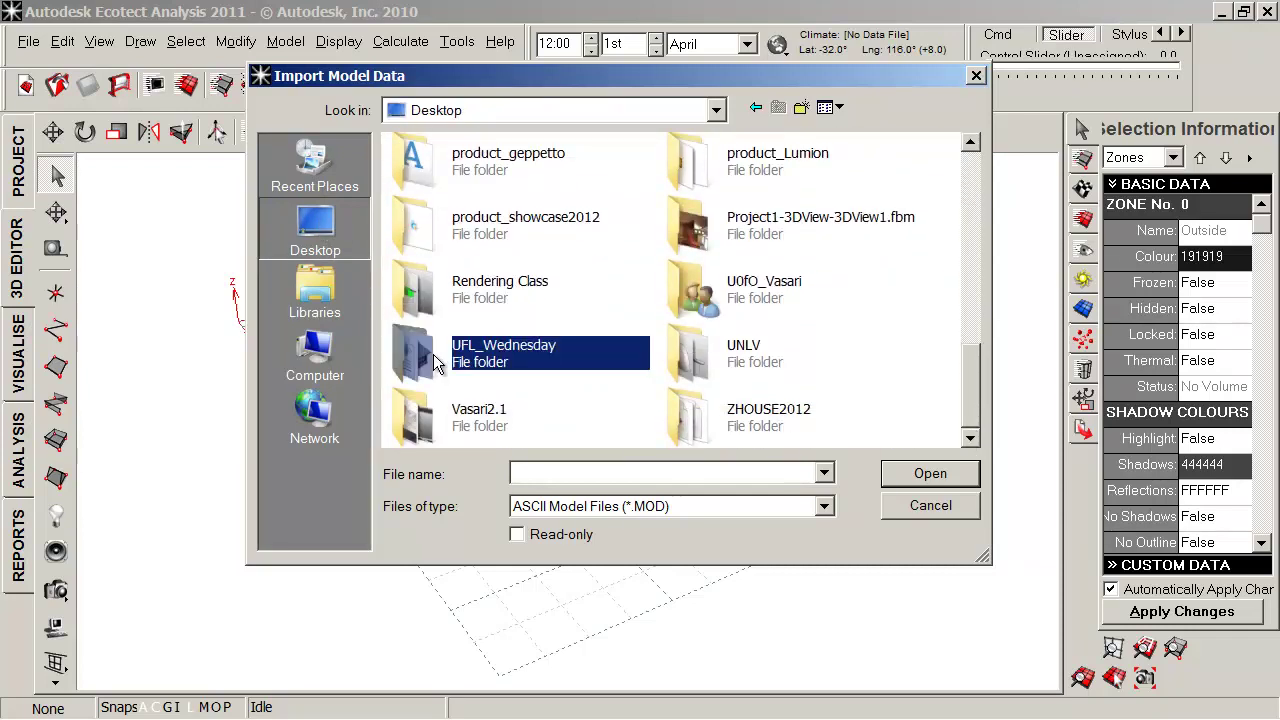
{"action": "double_click", "coordinate": [437, 360]}
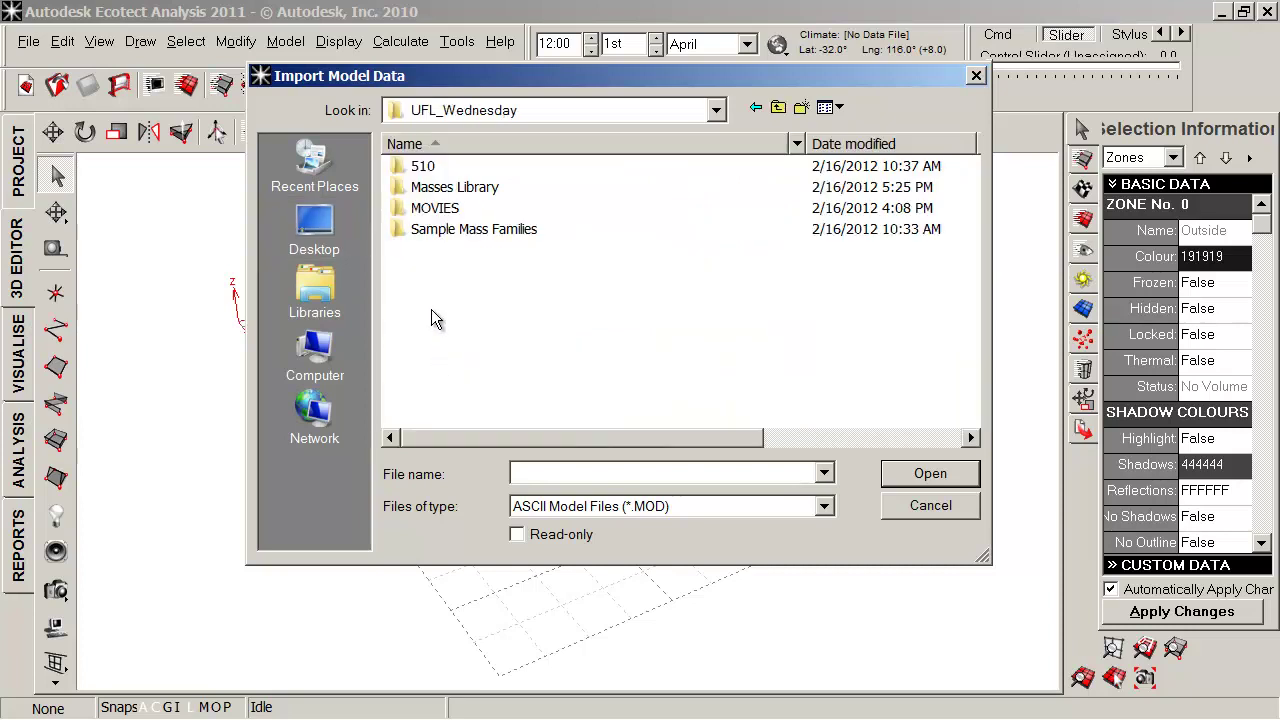
{"action": "left_click", "coordinate": [823, 506]}
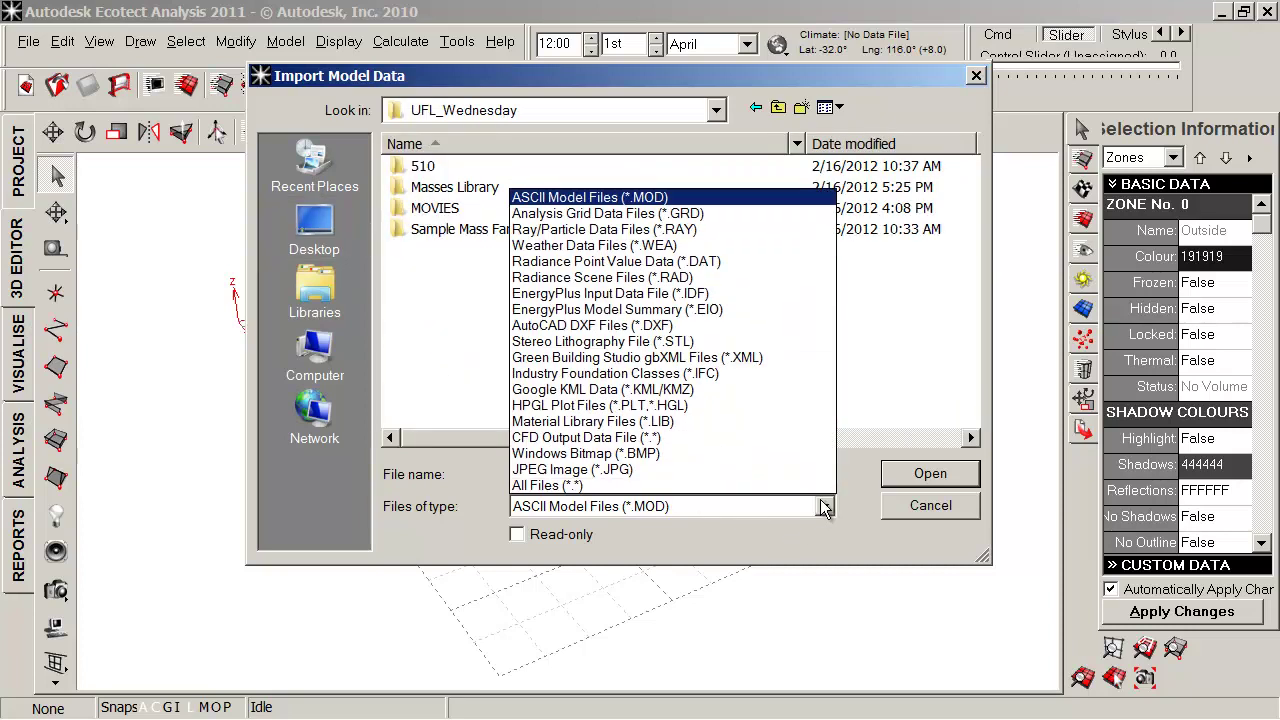
{"action": "left_click", "coordinate": [745, 358]}
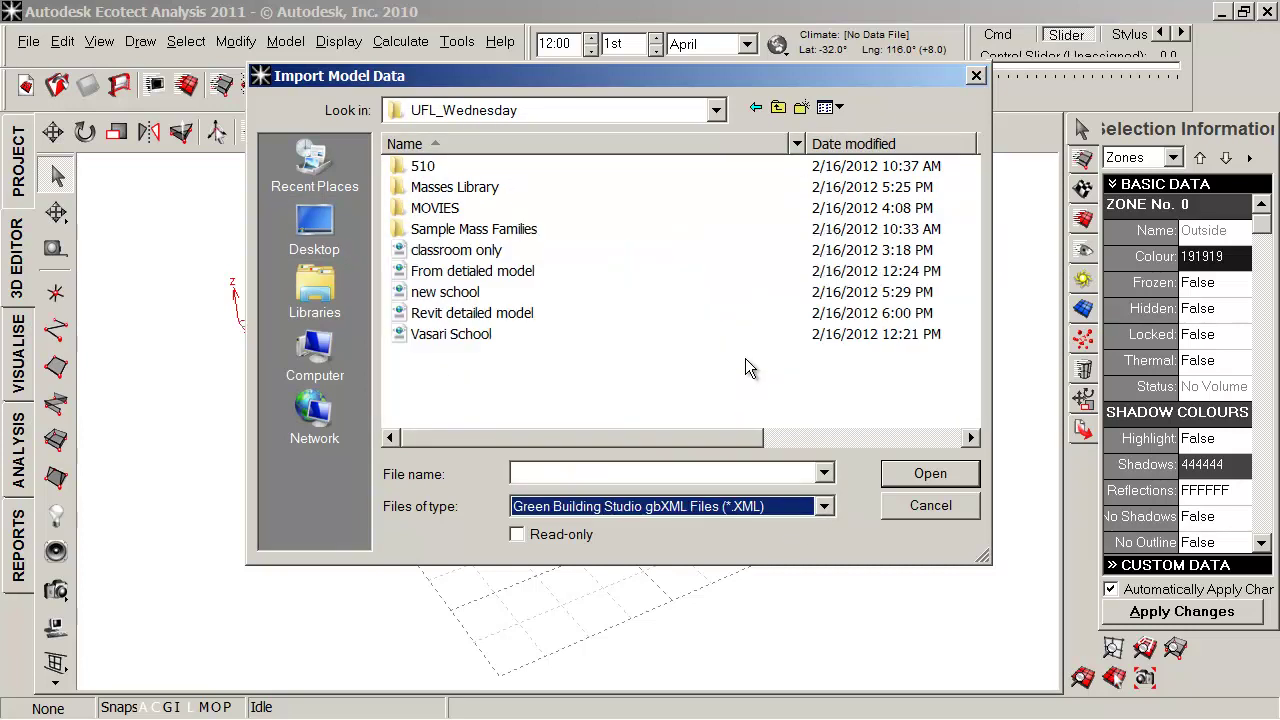
Open the Revit detailed model gbXML, check its material names, and import it as a new Ecotect model
{"action": "double_click", "coordinate": [449, 315]}
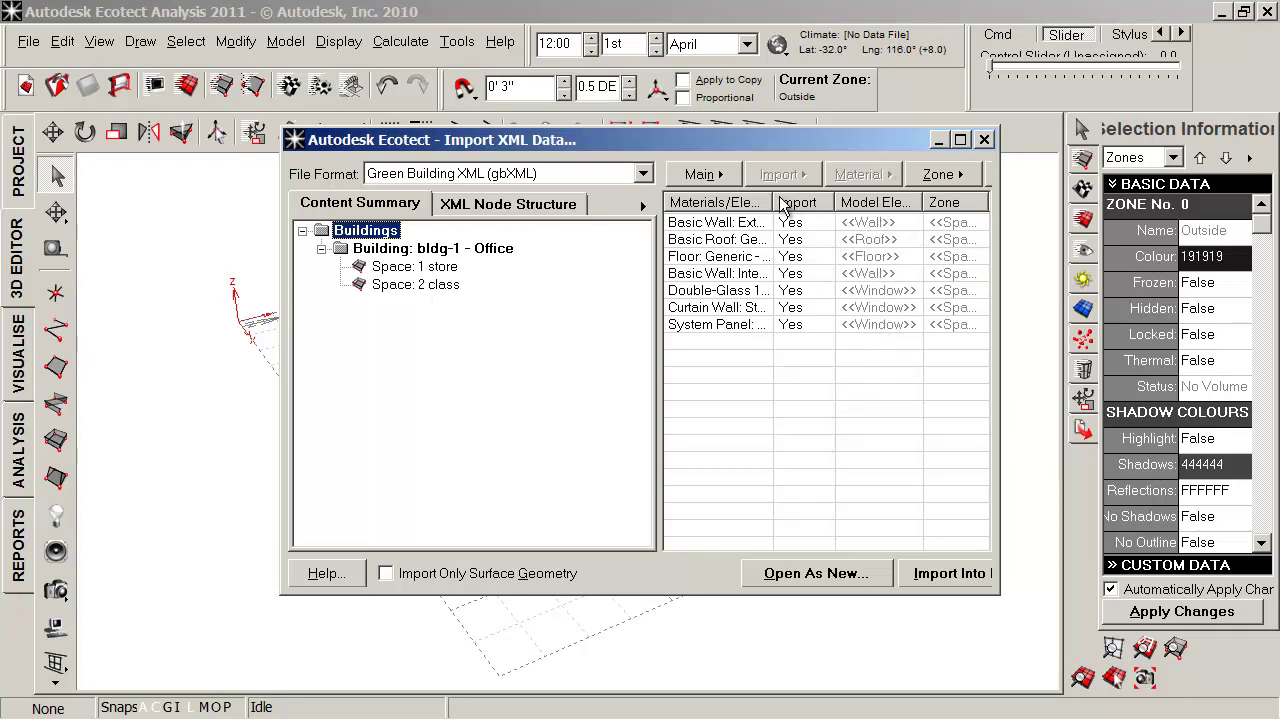
{"action": "left_click_drag", "start_coordinate": [773, 202], "coordinate": [821, 202]}
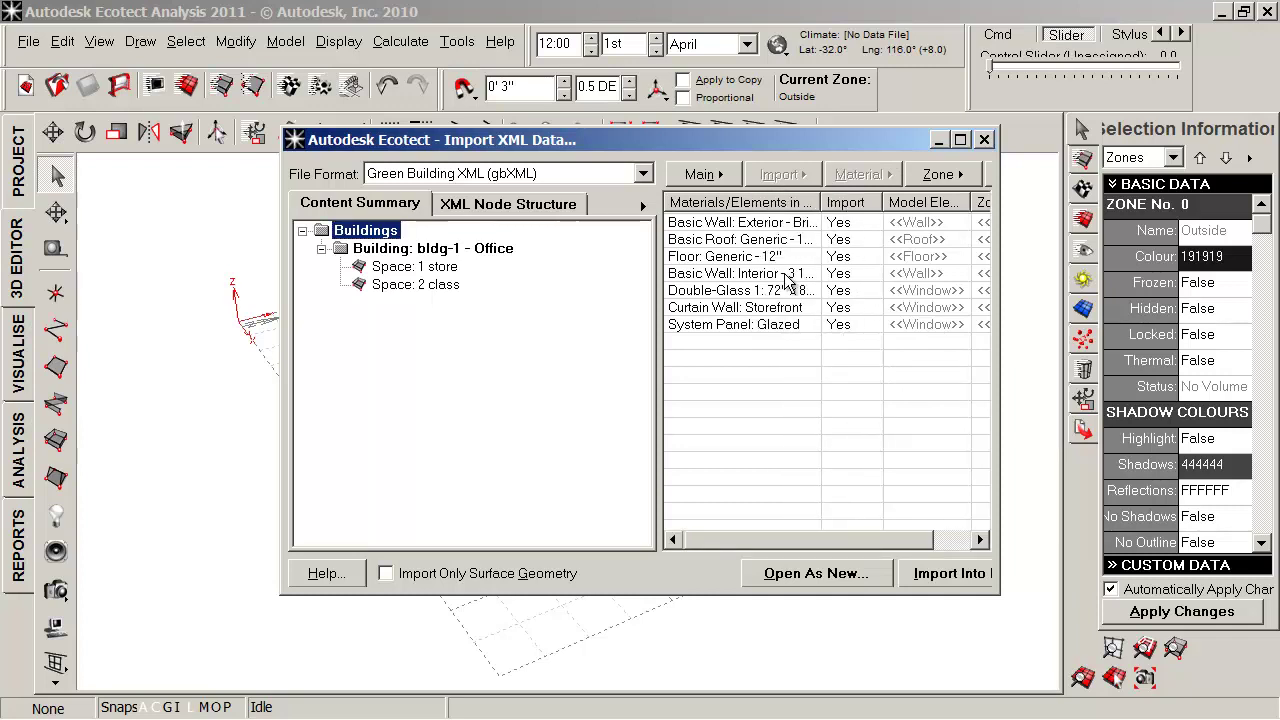
{"action": "left_click", "coordinate": [841, 567]}
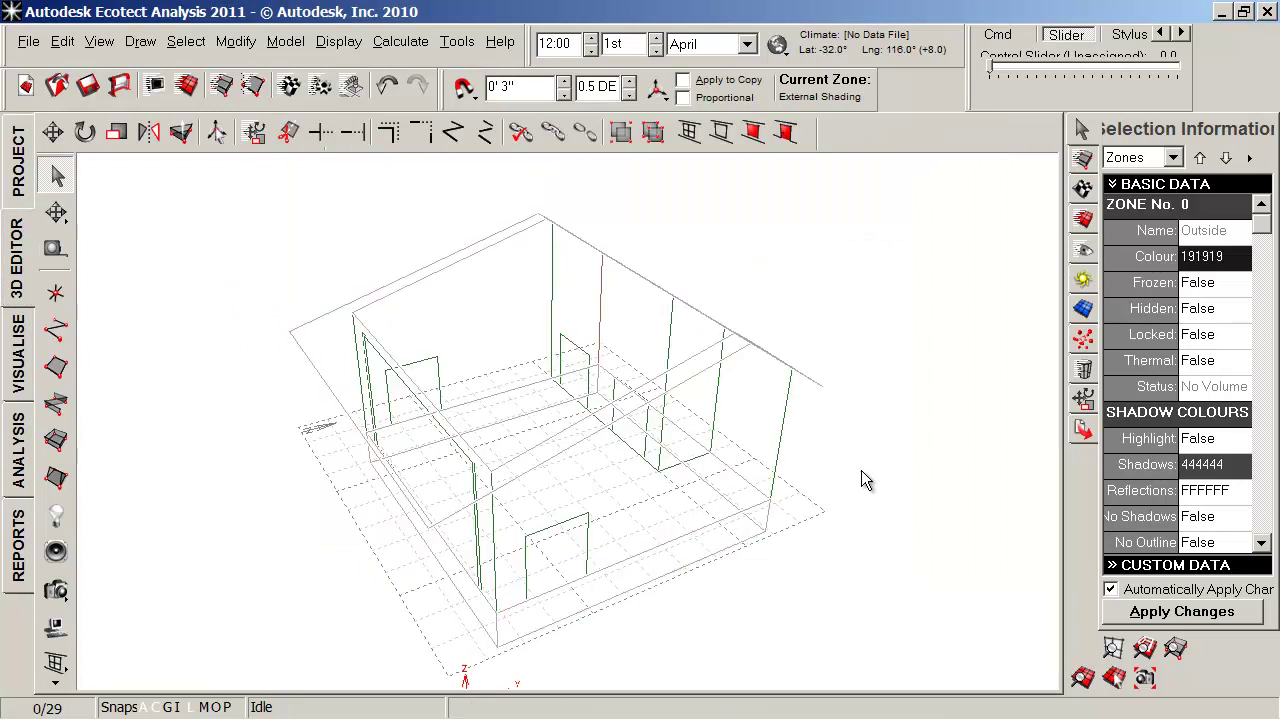